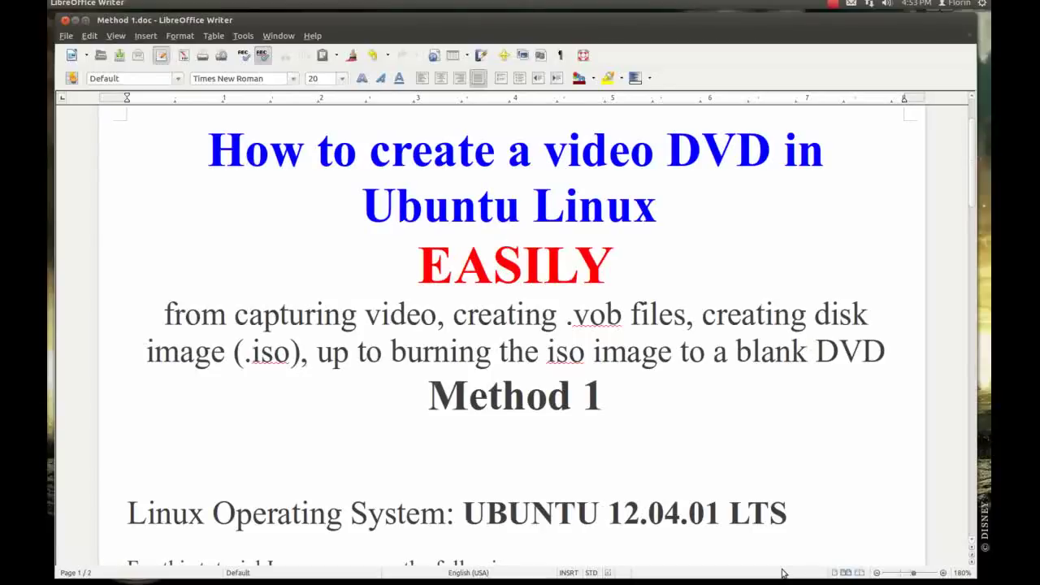
# - Review the program list, briefly highlighting 'kdenlive 0.9.2', then switch to the Kdenlive workspace
pyautogui.scroll(-1, 798, 445)
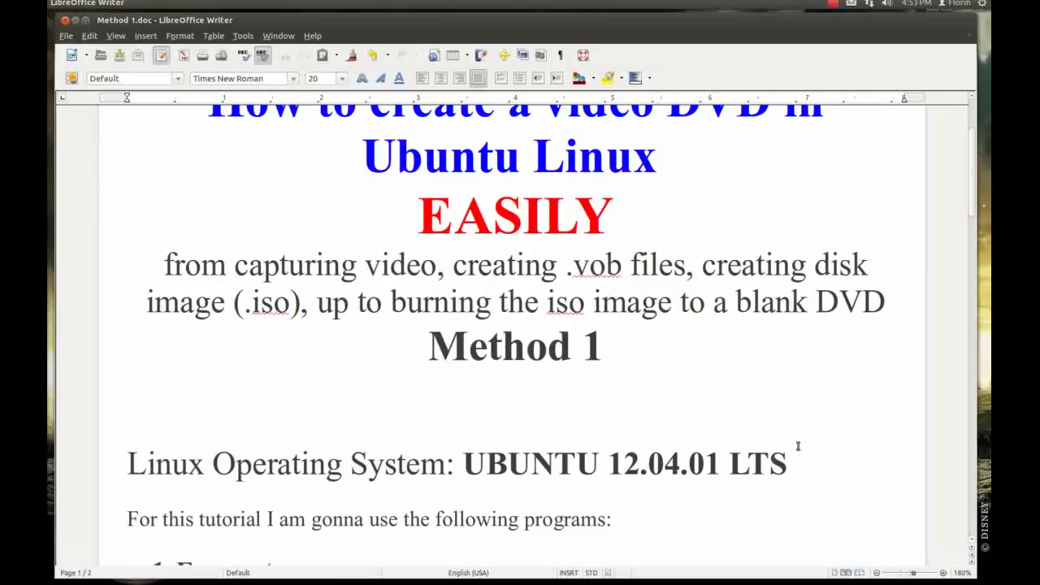
pyautogui.scroll(-4, 797, 446)
pyautogui.scroll(-2, 798, 446)
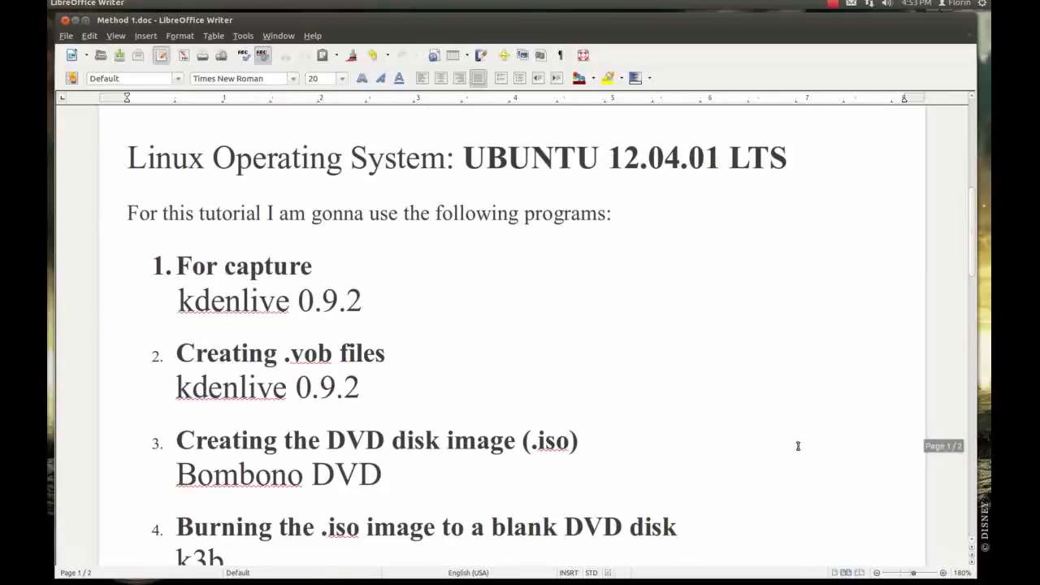
pyautogui.scroll(-1, 797, 446)
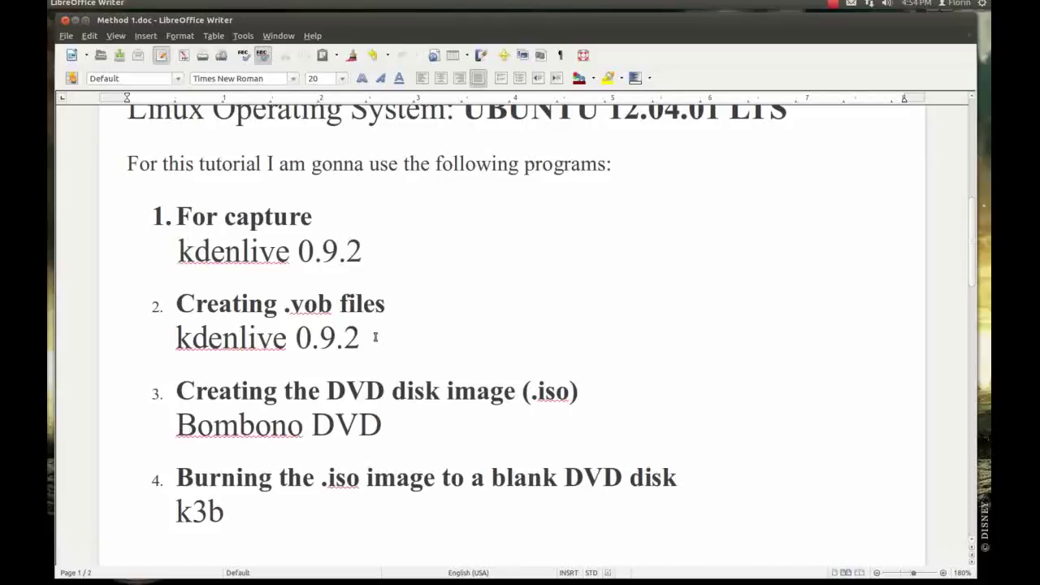
pyautogui.moveTo(375, 337); pyautogui.dragTo(174, 338)
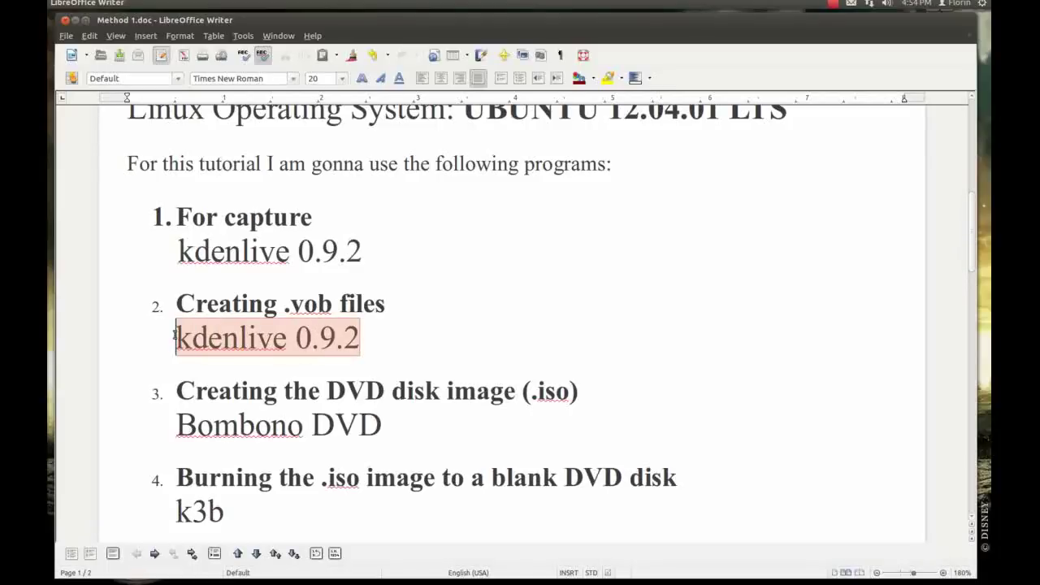
pyautogui.click(421, 341)
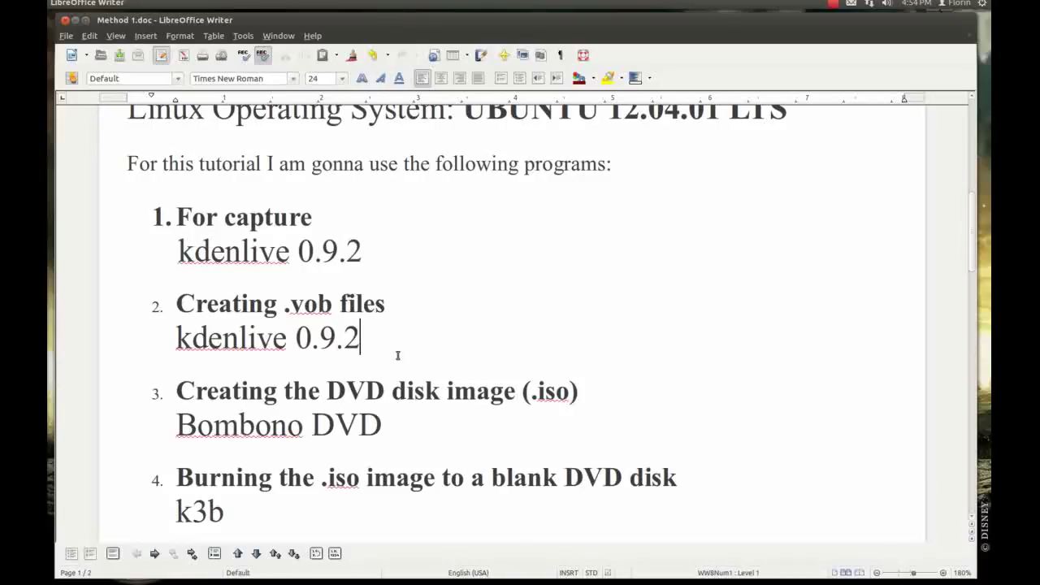
pyautogui.hotkey('ctrl', 'alt', 'Left')
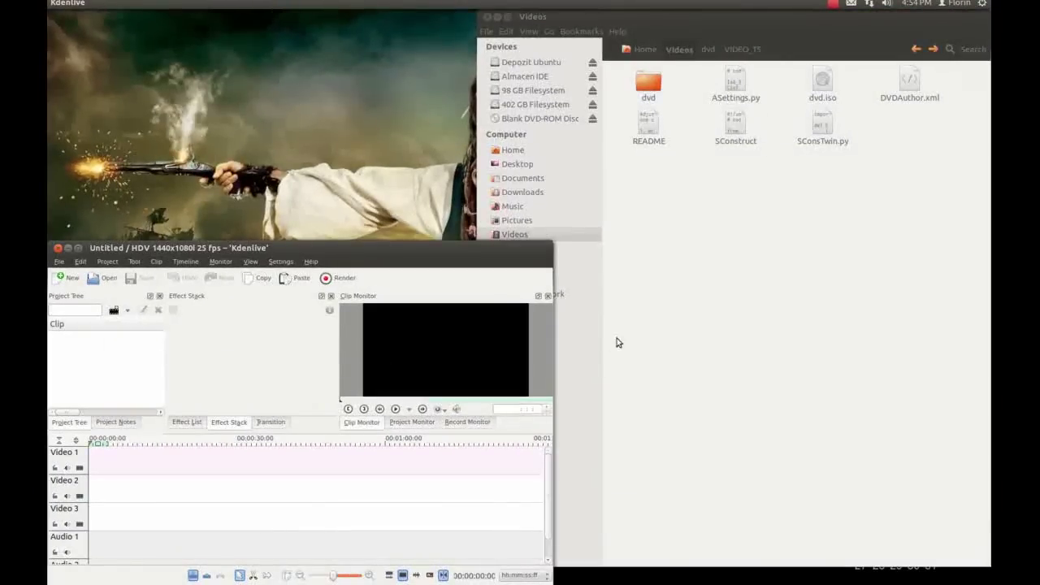
# - Browse the Depozit Ubuntu drive and open its Kdenlive folder of capture .dv clips
pyautogui.click(500, 63)
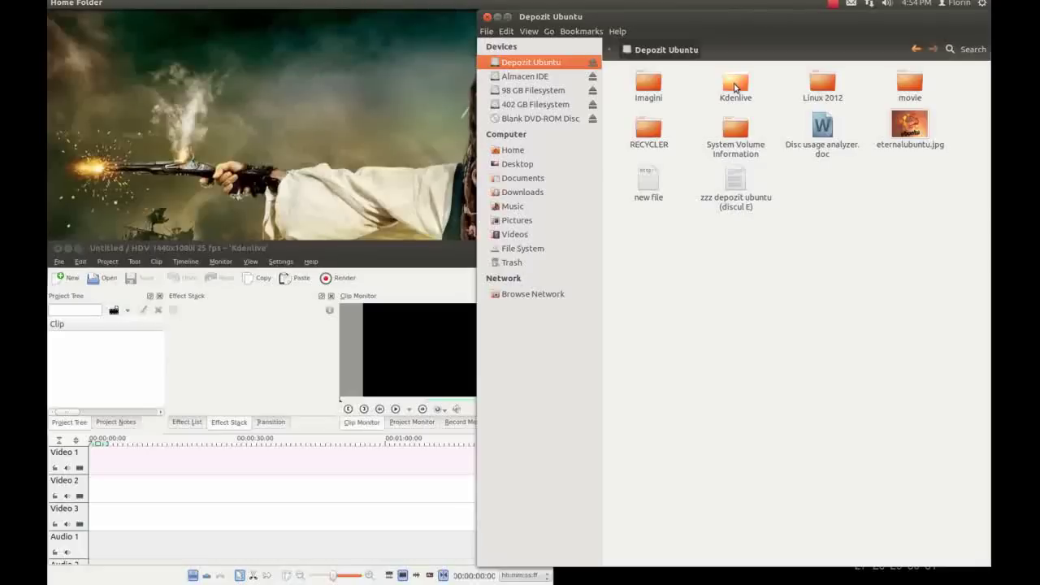
pyautogui.click(734, 87)
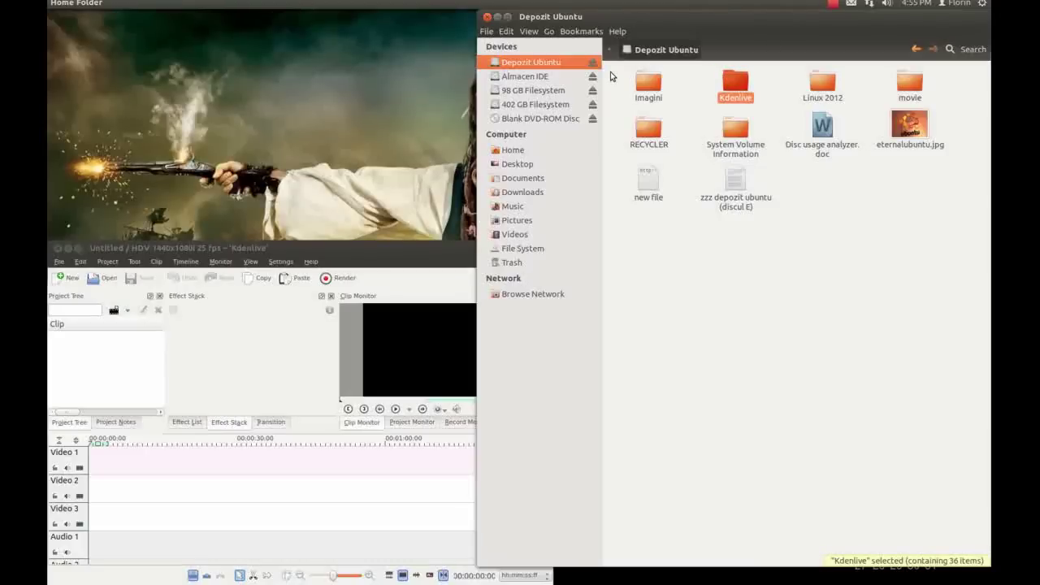
pyautogui.doubleClick(734, 84)
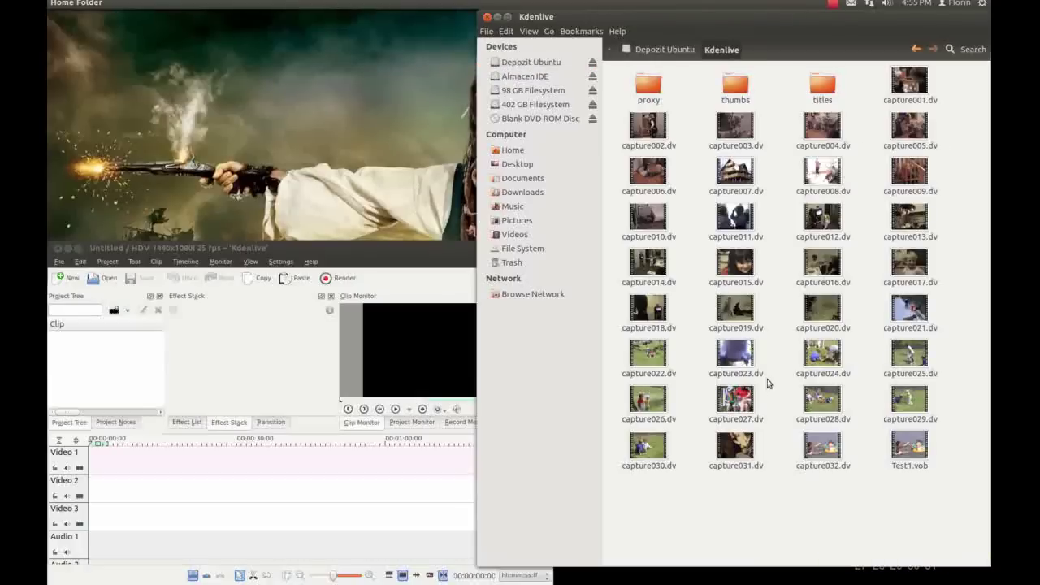
# - Raise Kdenlive and confirm in Help > About Kdenlive that it is version 0.9.2
pyautogui.click(406, 248)
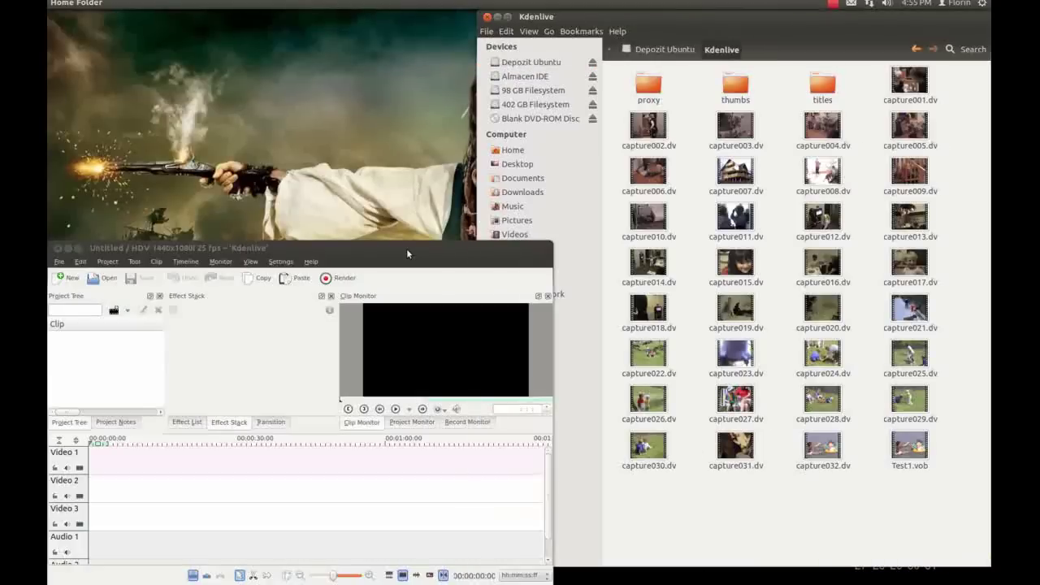
pyautogui.click(310, 262)
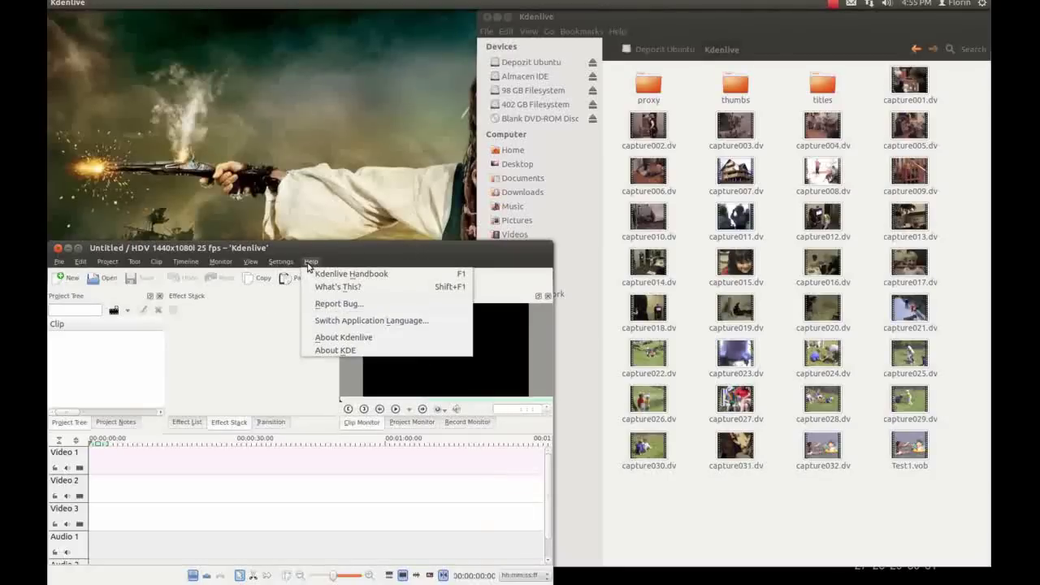
pyautogui.click(333, 336)
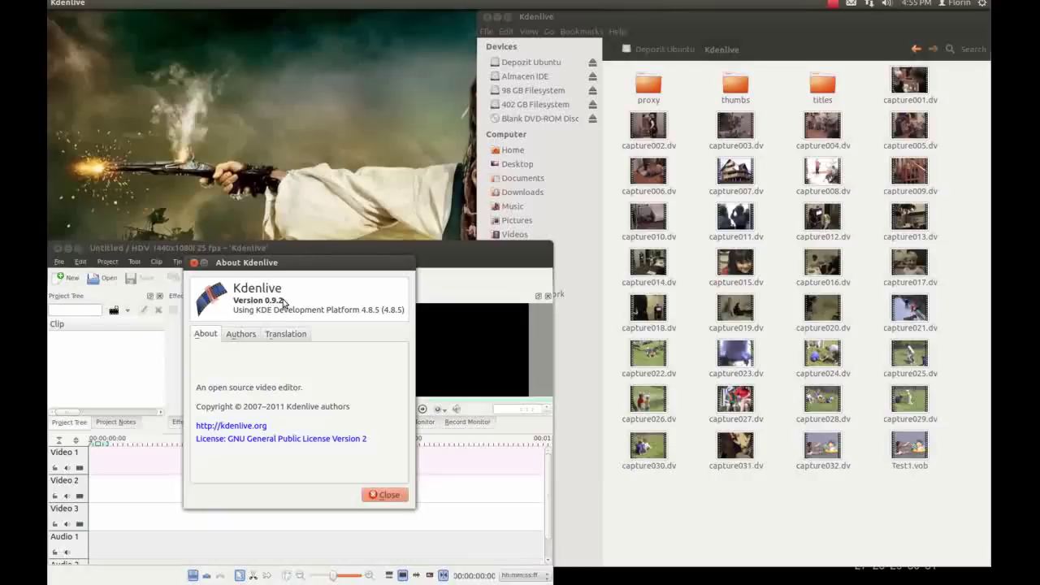
pyautogui.click(194, 263)
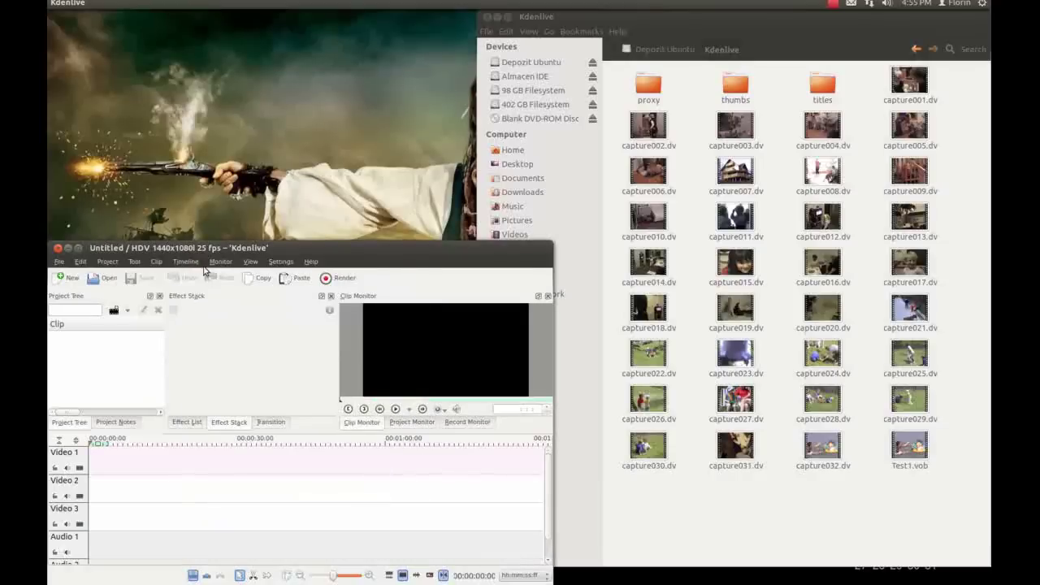
pyautogui.click(282, 262)
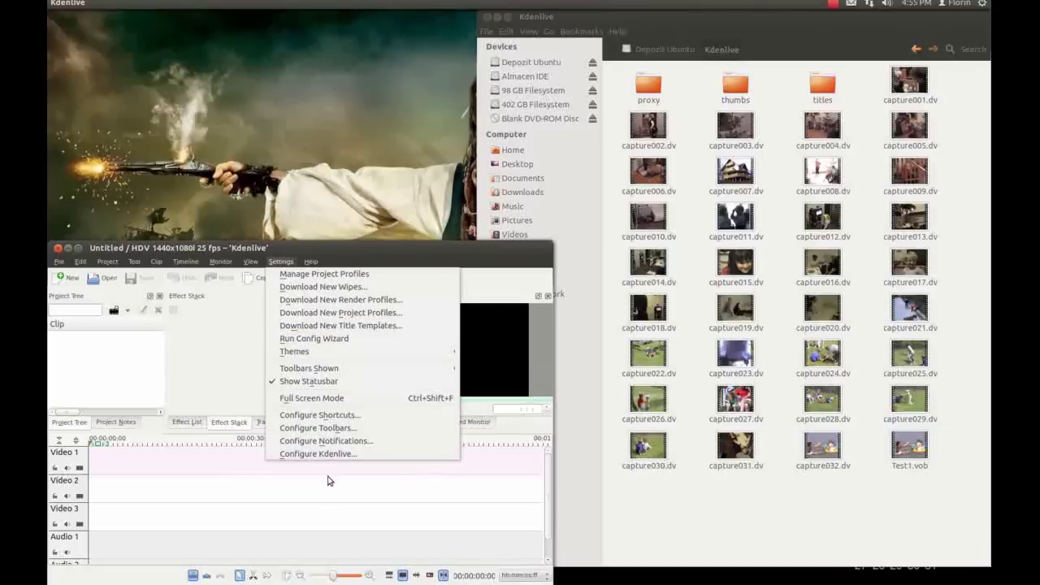
# - Set Kdenlive's default project folder to /media/Depozit Ubuntu/Kdenlive in the Environment settings
pyautogui.click(359, 456)
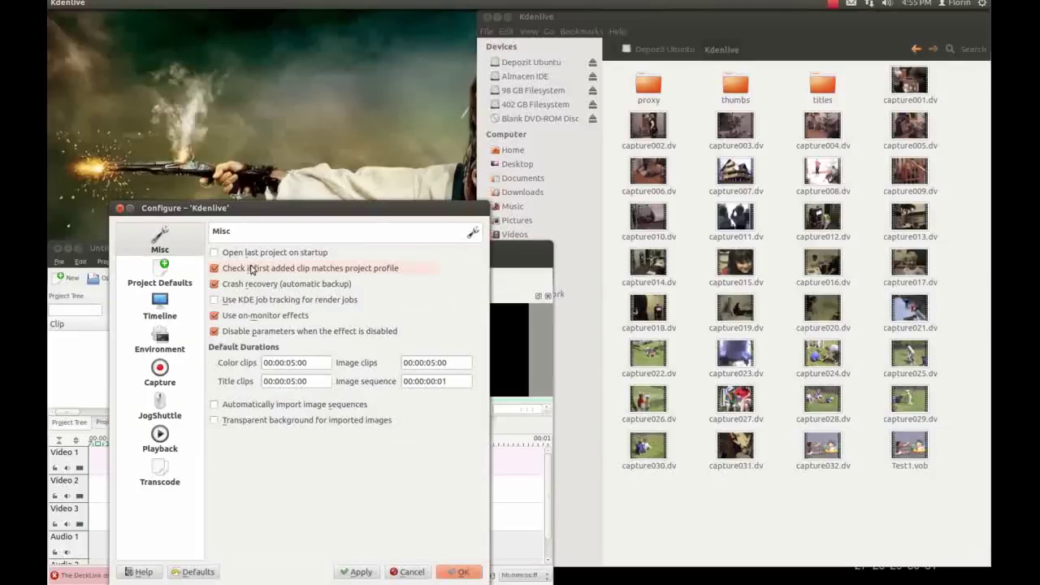
pyautogui.click(162, 343)
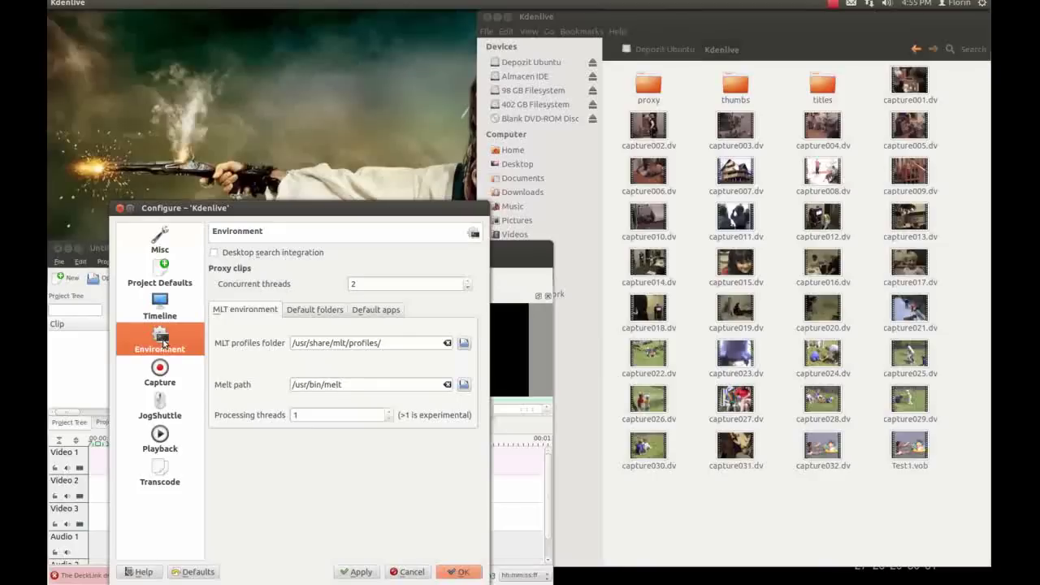
pyautogui.click(317, 312)
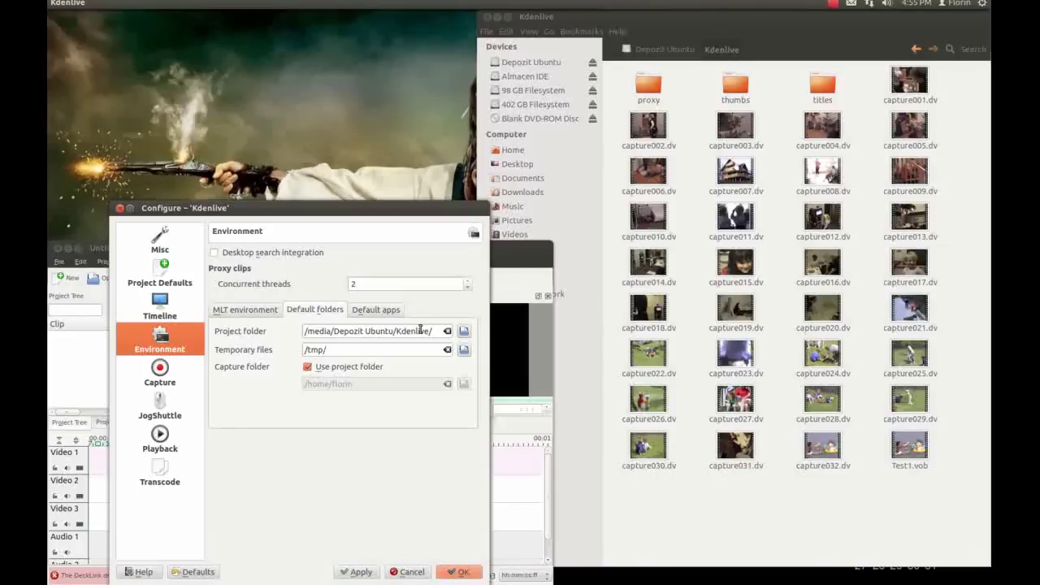
pyautogui.click(463, 332)
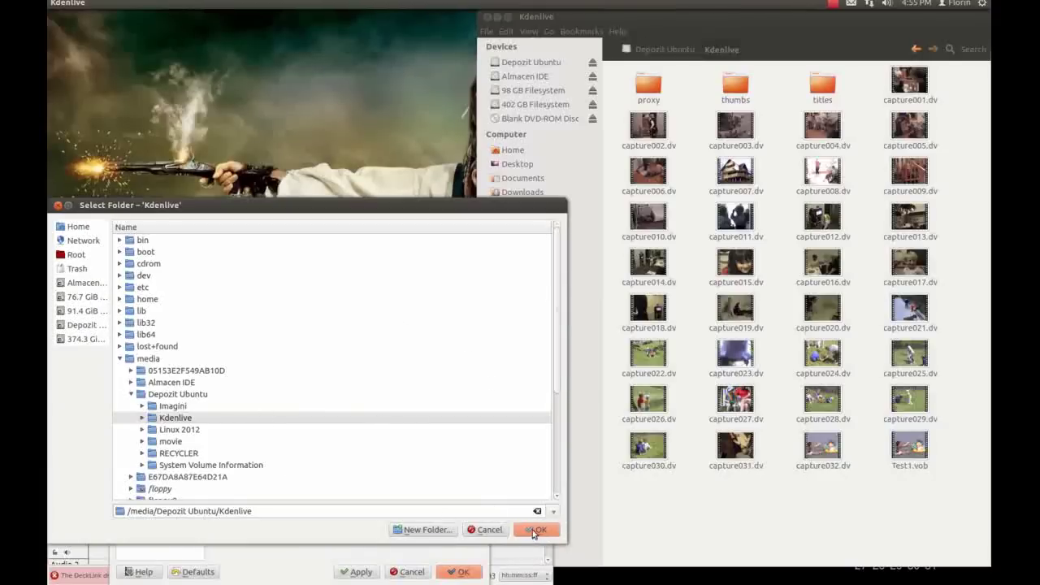
pyautogui.click(502, 534)
pyautogui.click(412, 573)
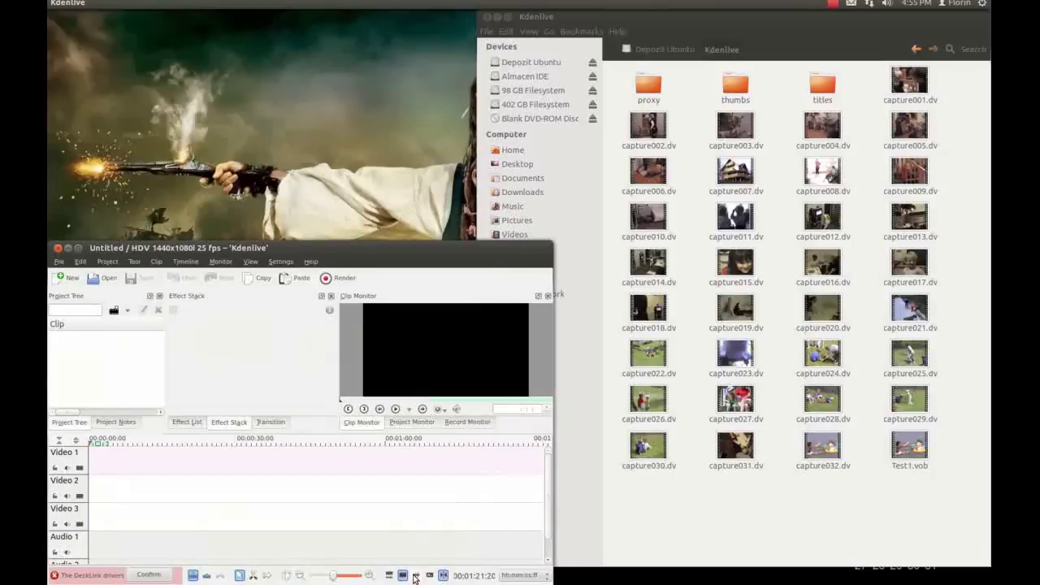
# - Connect to the camcorder in the Record Monitor and record a clip, saved as capture033.dv
pyautogui.click(459, 423)
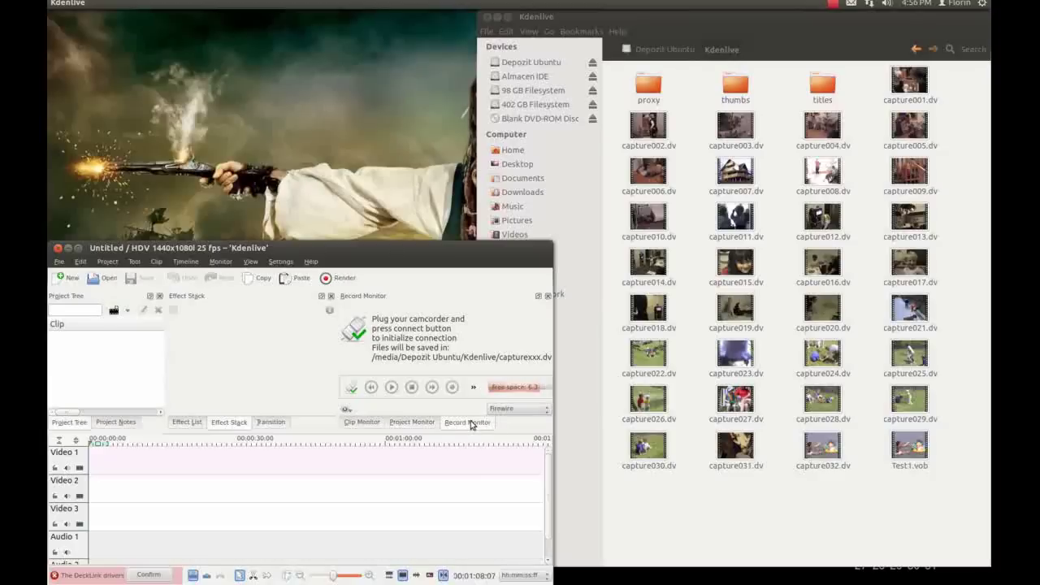
pyautogui.click(350, 389)
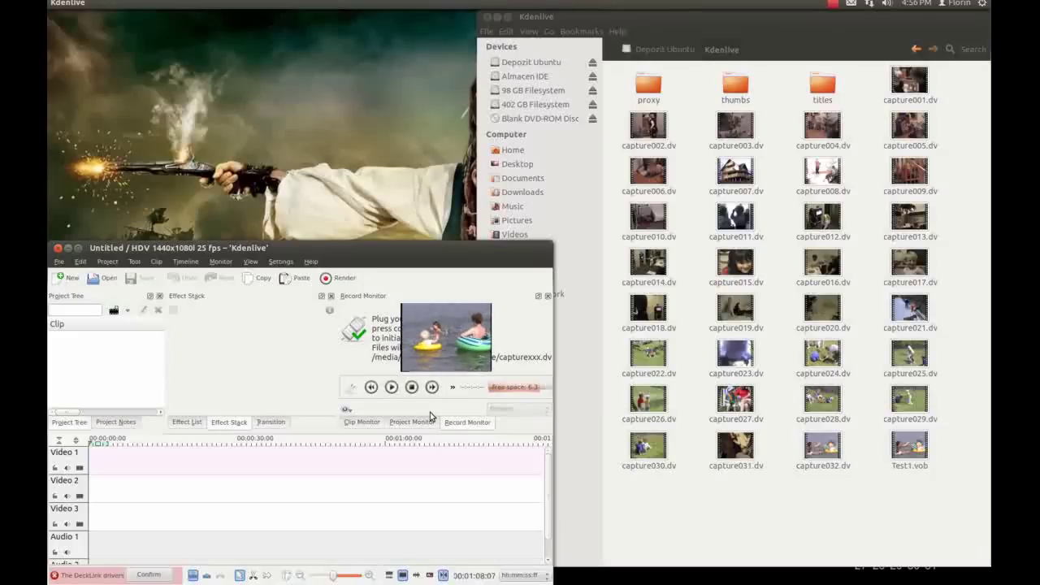
pyautogui.click(453, 387)
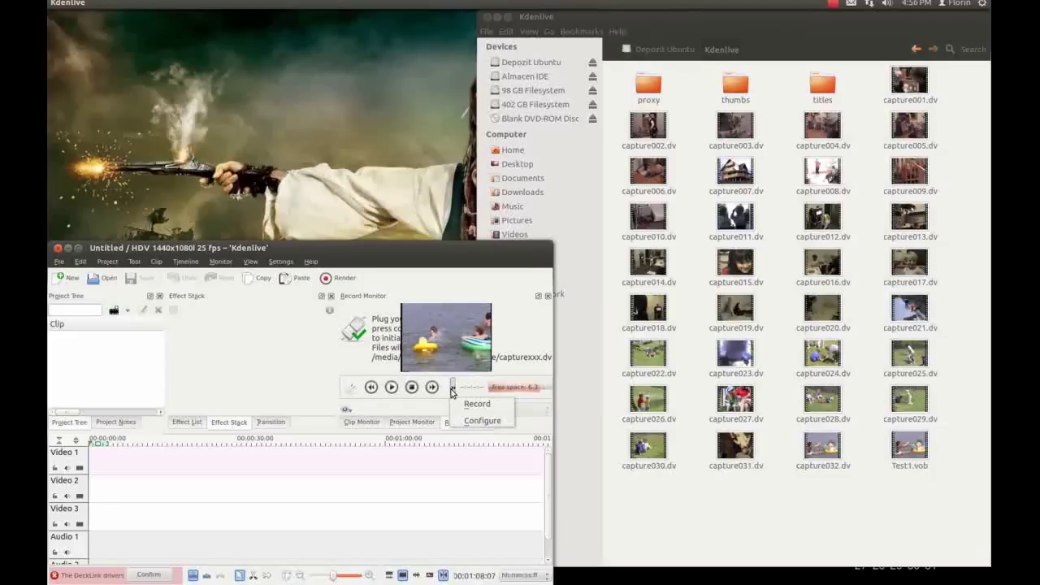
pyautogui.click(459, 406)
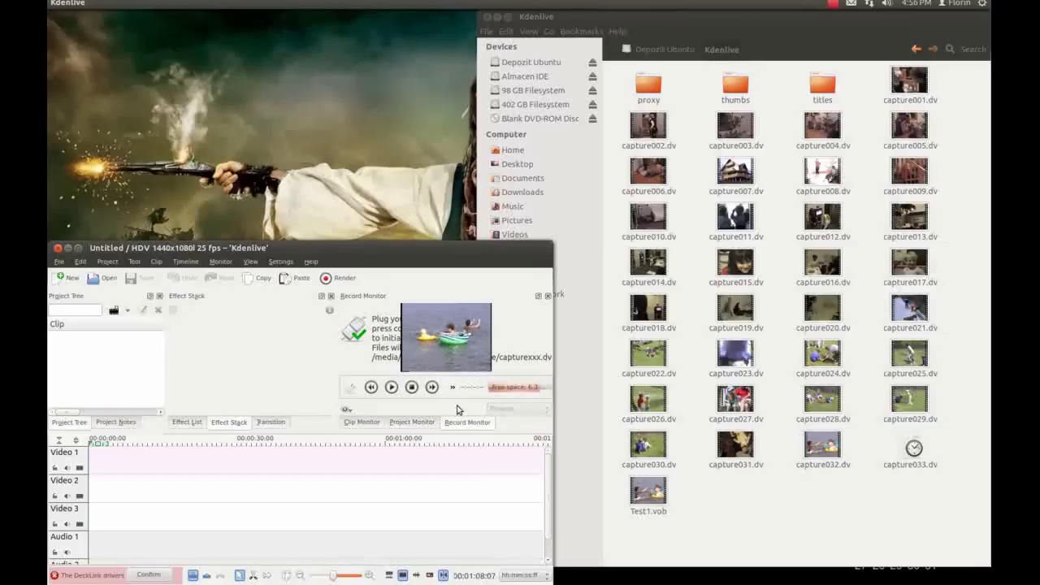
pyautogui.click(412, 388)
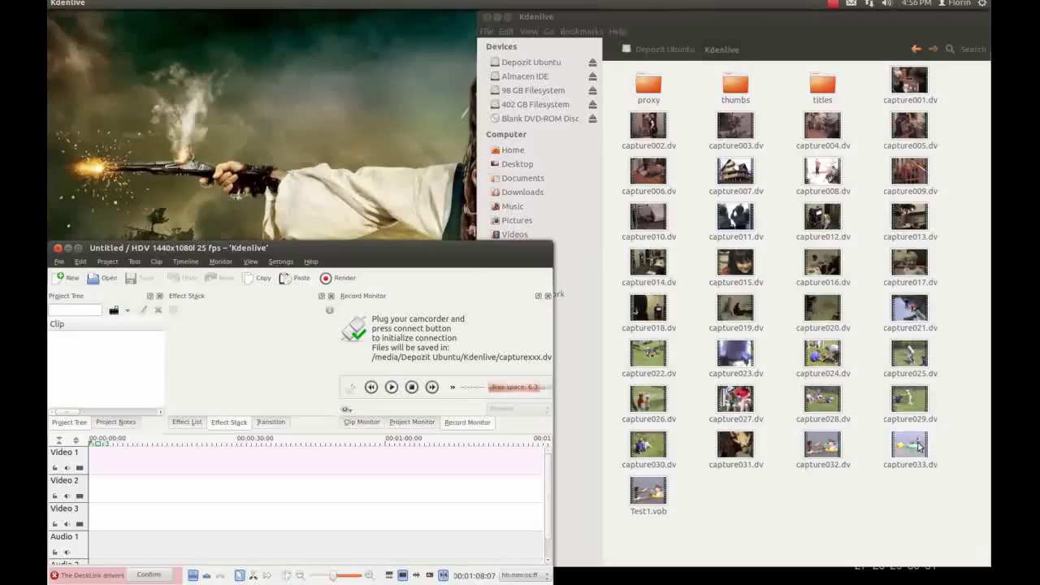
# - Check in capture001.dv's Properties that its size is 1.0 GB
pyautogui.click(878, 490)
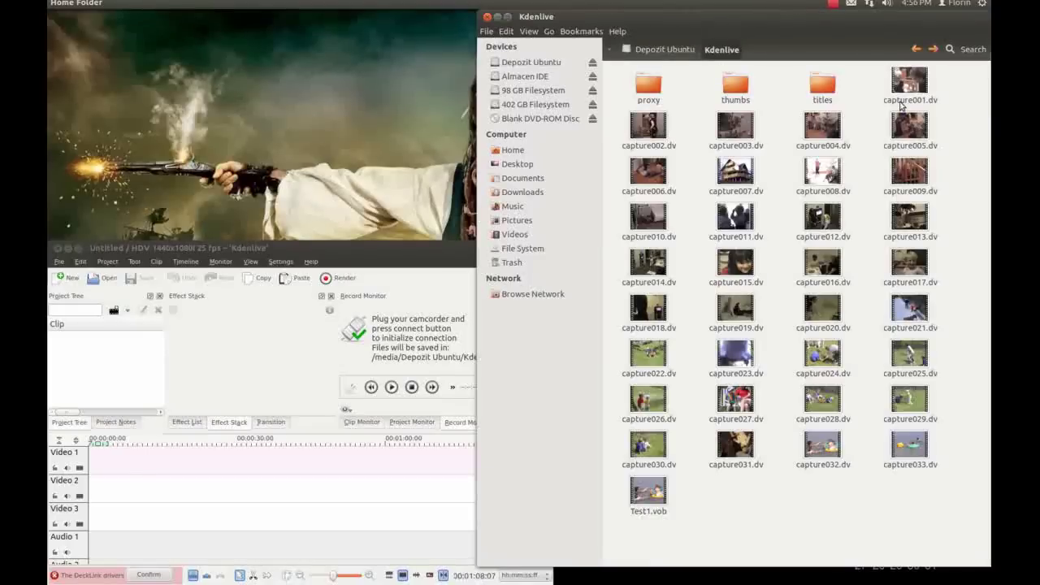
pyautogui.click(919, 91)
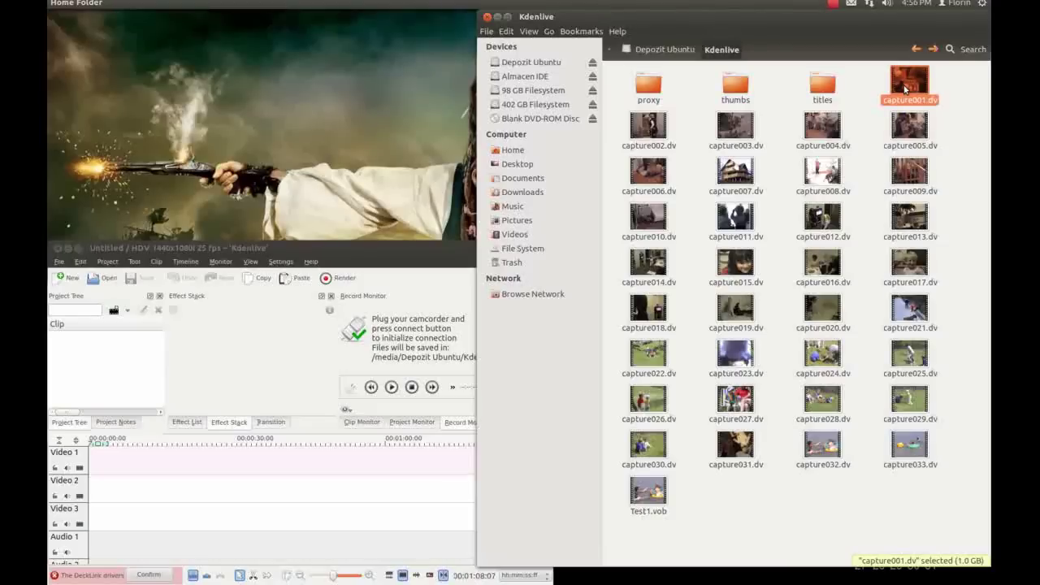
pyautogui.rightClick(904, 89)
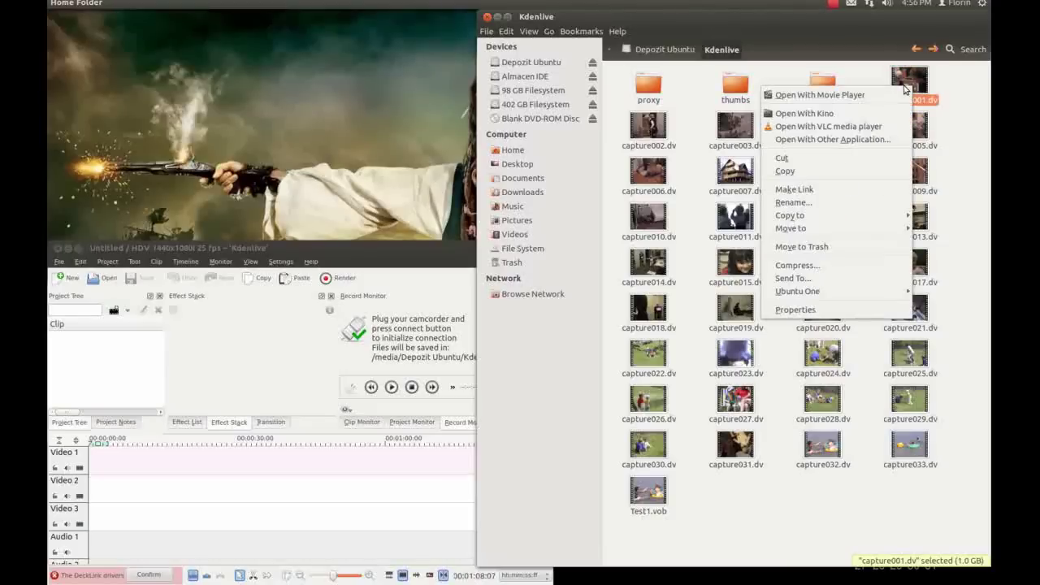
pyautogui.click(804, 310)
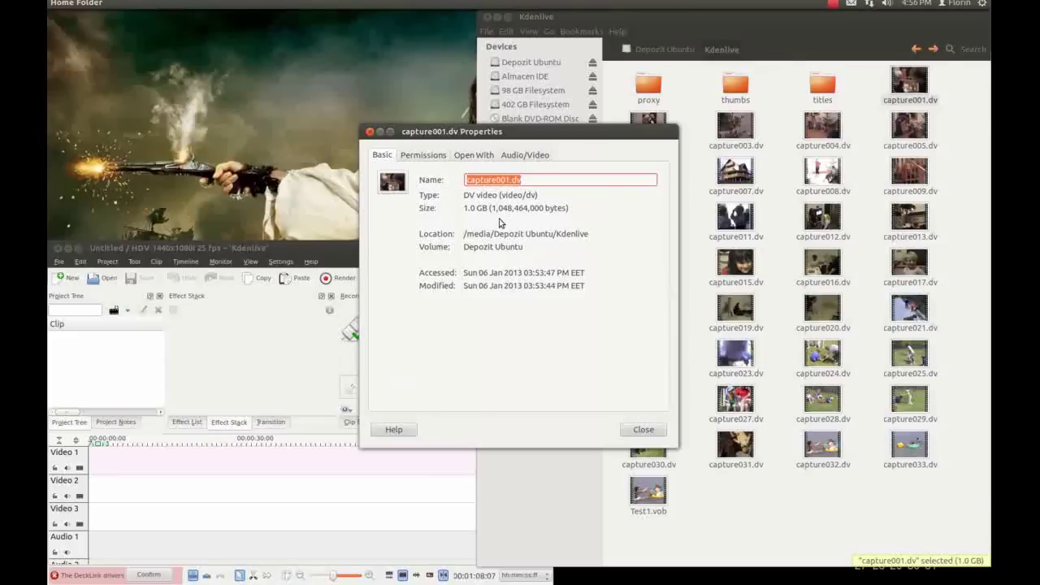
pyautogui.click(497, 208)
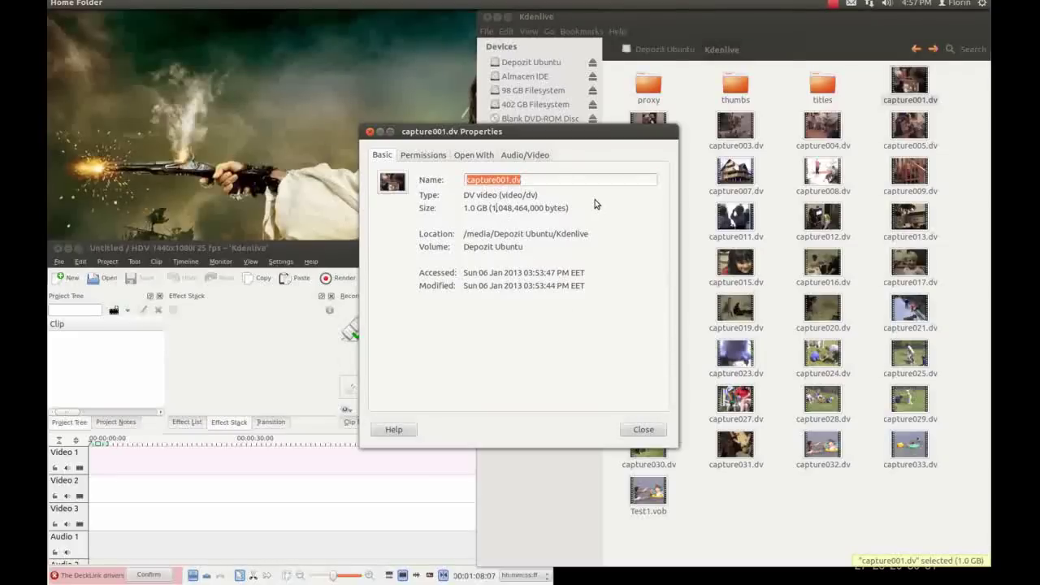
pyautogui.moveTo(584, 207); pyautogui.dragTo(464, 208)
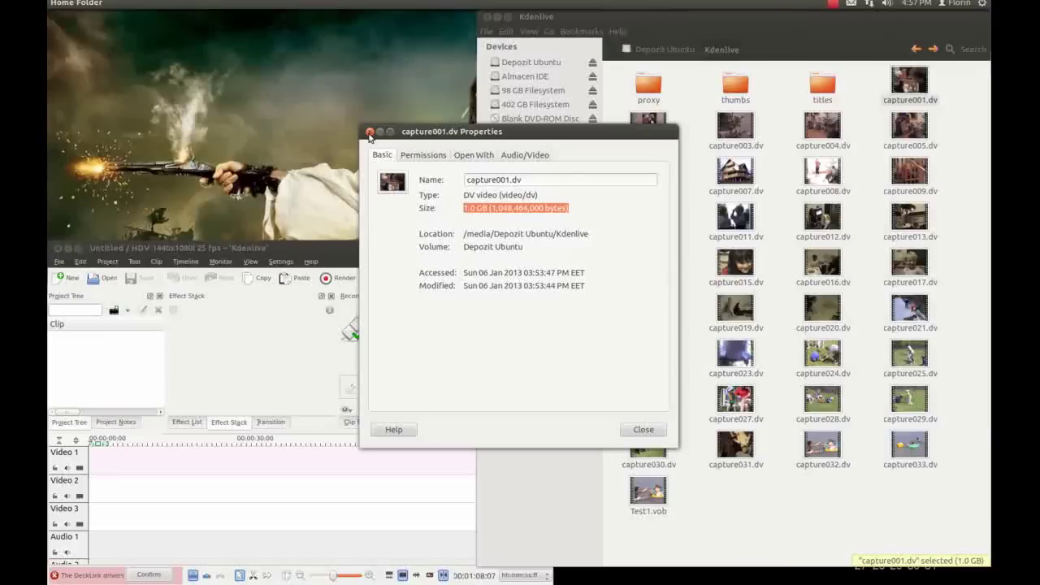
pyautogui.click(369, 131)
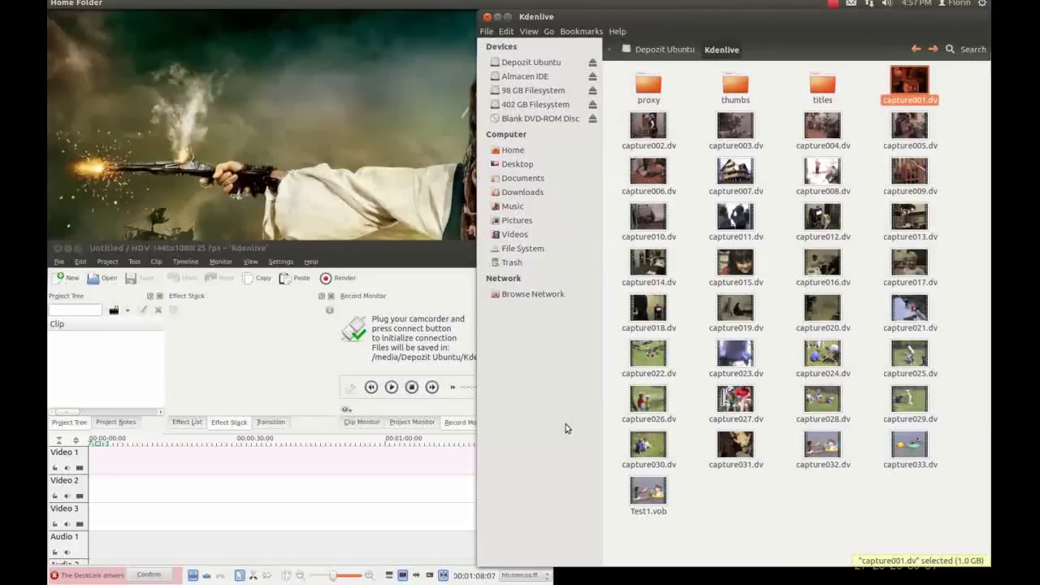
# - Permanently delete Test1.vob from the Kdenlive folder
pyautogui.click(749, 504)
pyautogui.click(647, 493)
pyautogui.press('Delete')
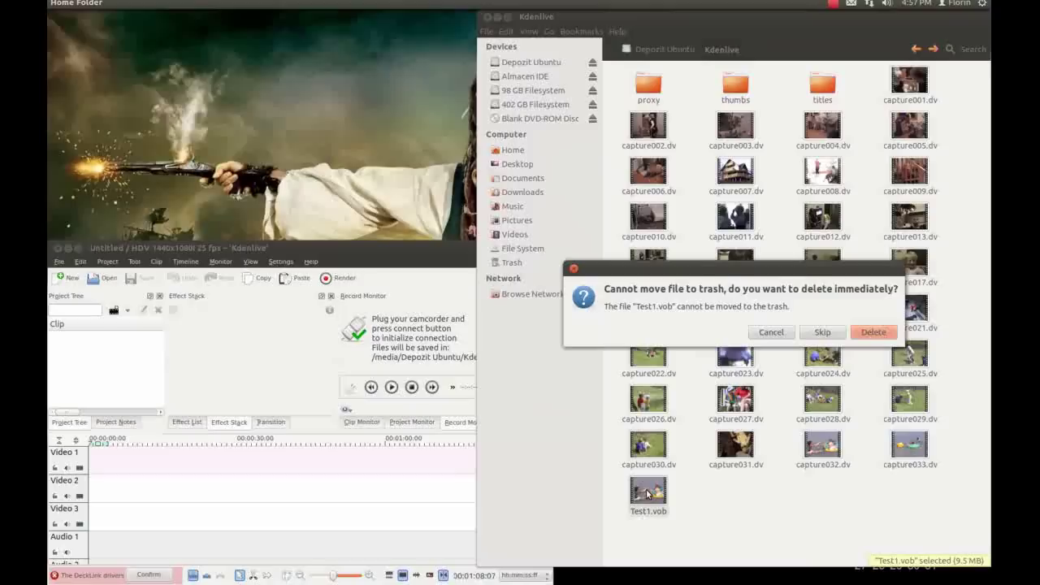
pyautogui.click(859, 334)
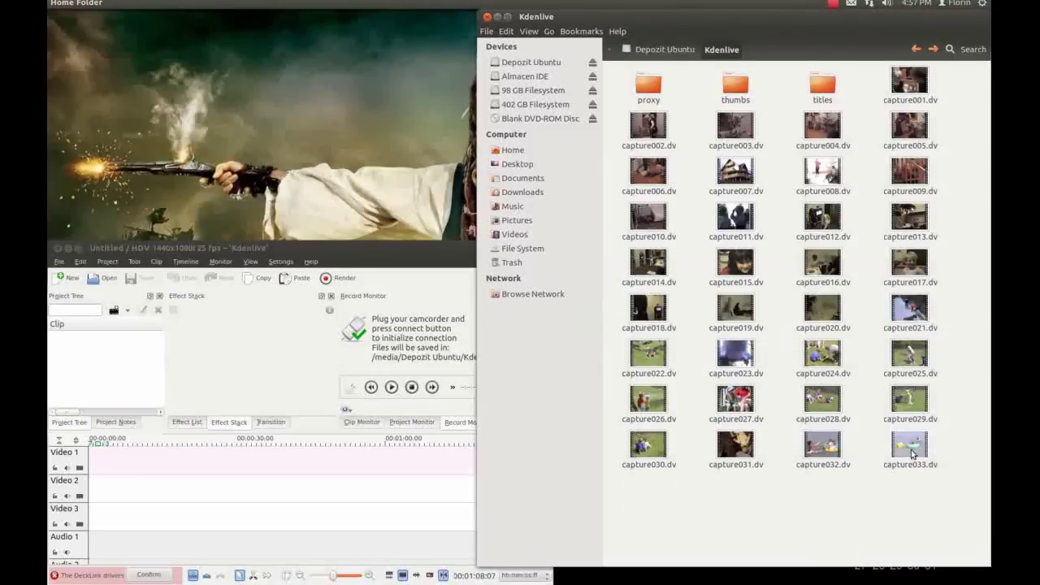
# - Import capture033.dv, accept the DV/DVD PAL profile update, and place the clip on Video 1
pyautogui.moveTo(909, 447); pyautogui.dragTo(900, 461)
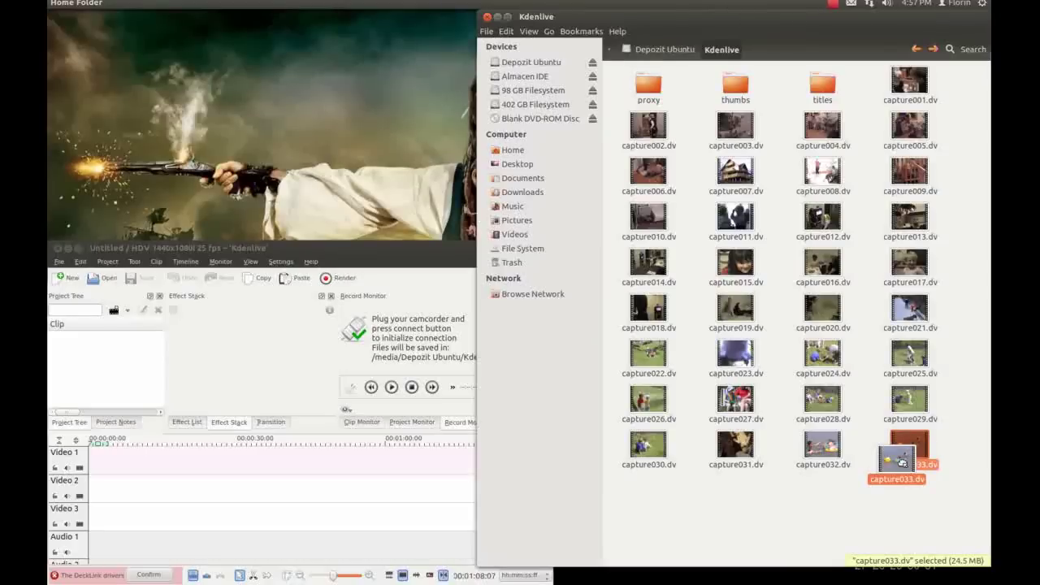
pyautogui.moveTo(900, 461); pyautogui.dragTo(137, 369)
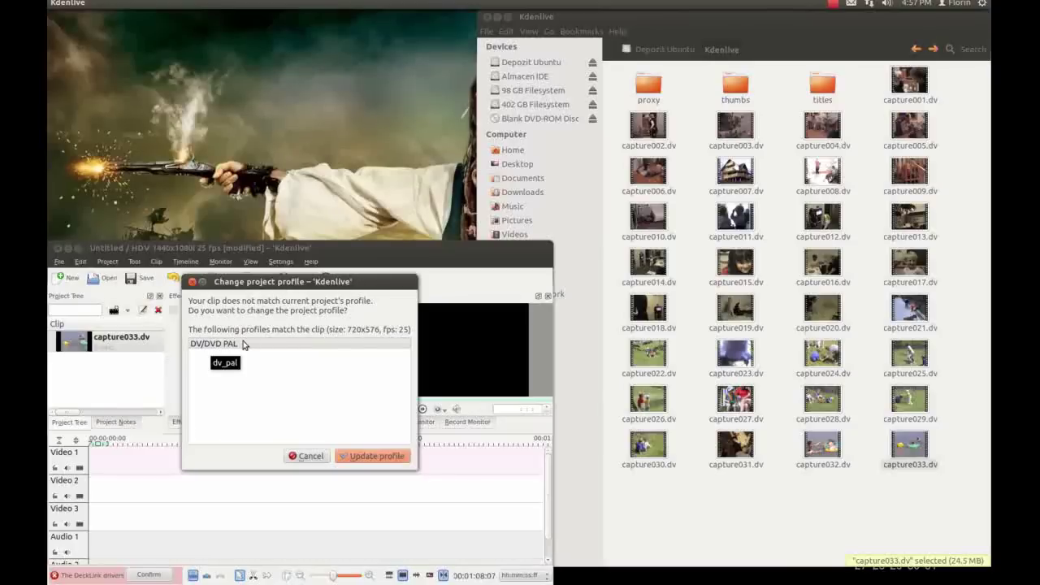
pyautogui.click(378, 459)
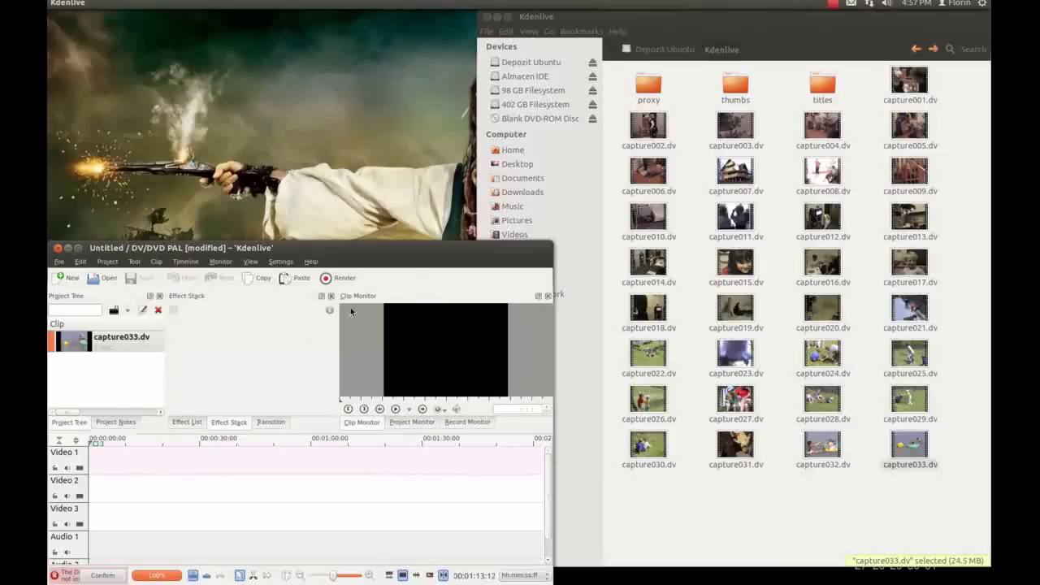
pyautogui.moveTo(414, 251); pyautogui.dragTo(435, 166)
pyautogui.moveTo(122, 270); pyautogui.dragTo(118, 392)
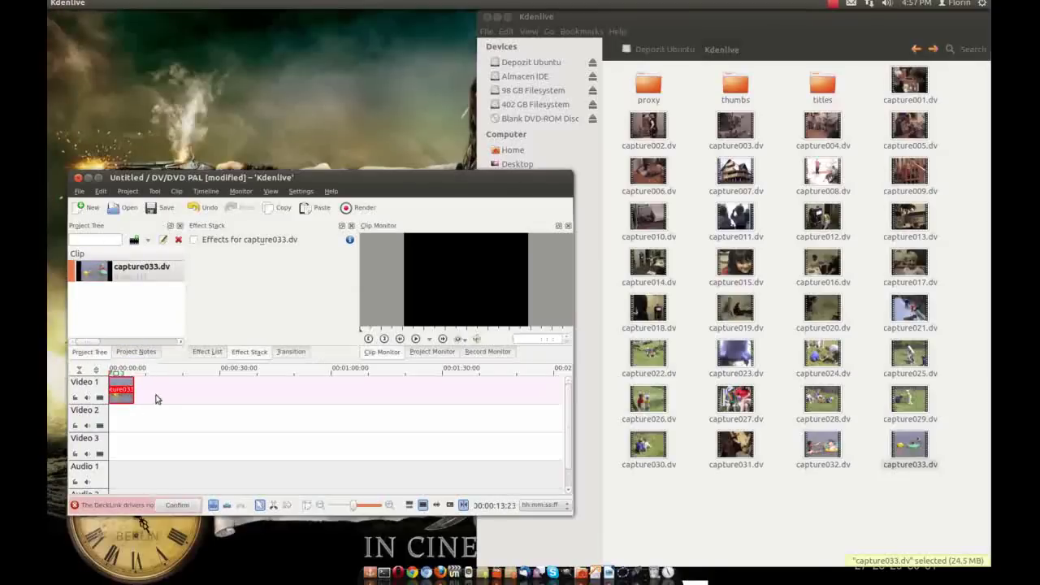
# - Set the render destination to DVD, output file Test.vob, and the PAL 4:3 VOB profile
pyautogui.click(361, 212)
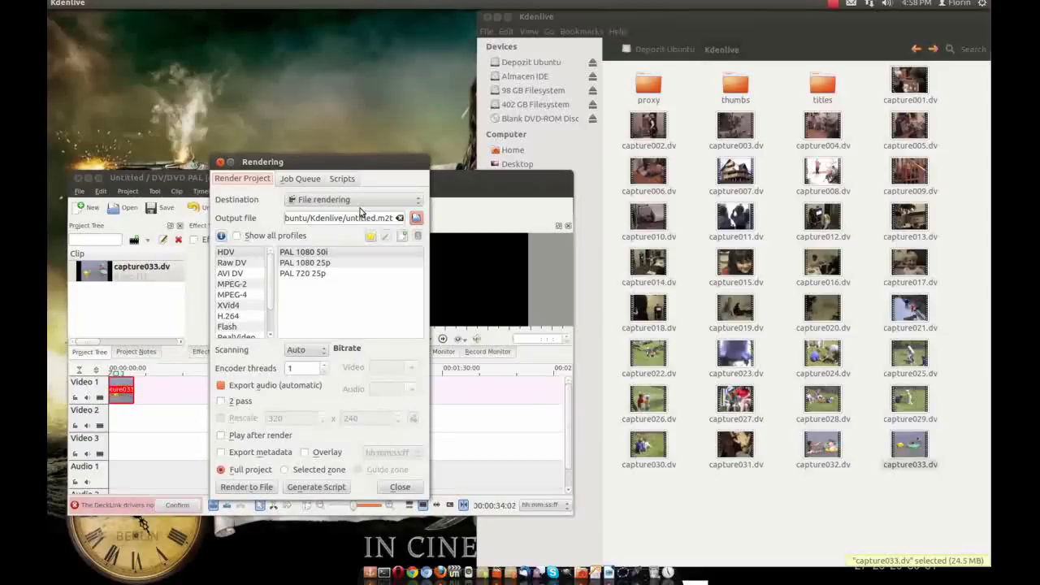
pyautogui.click(418, 203)
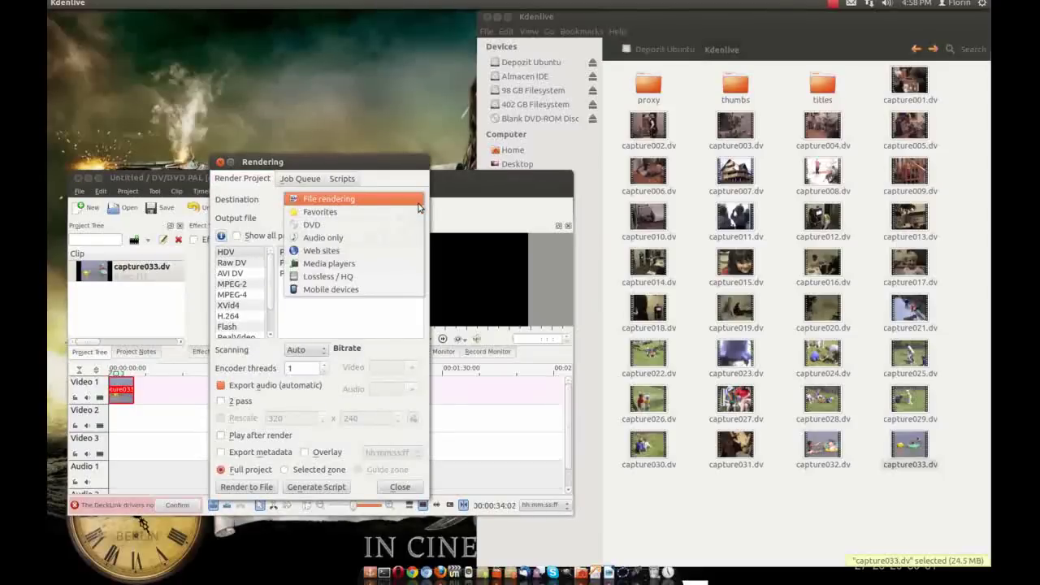
pyautogui.click(315, 224)
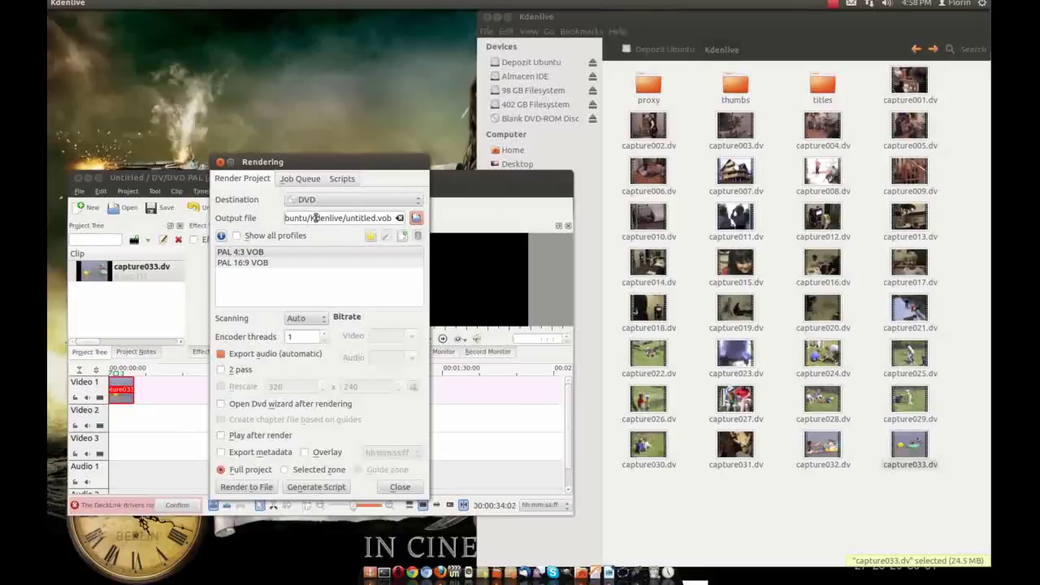
pyautogui.click(372, 217)
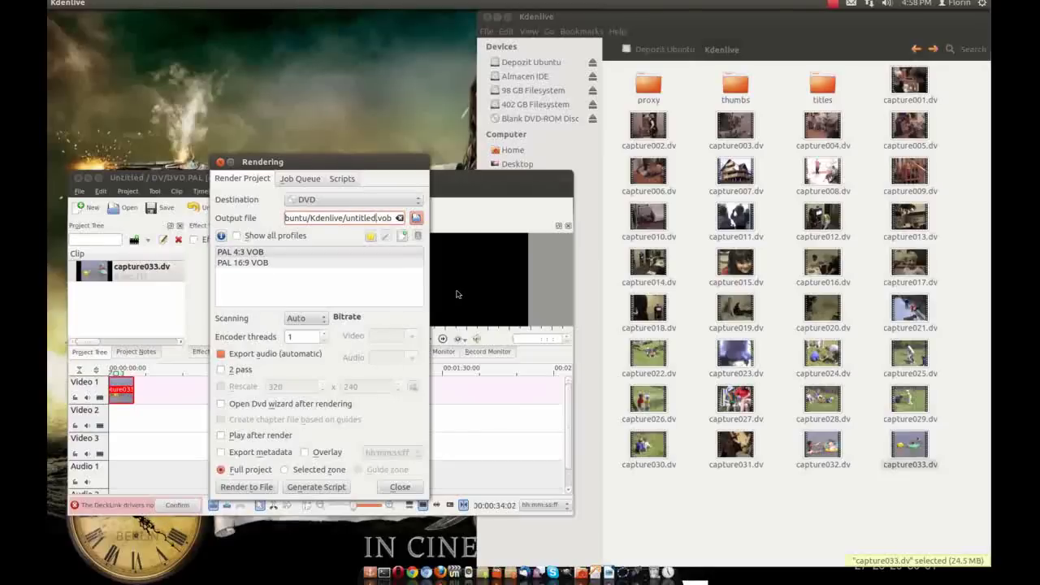
pyautogui.press('BackSpace')
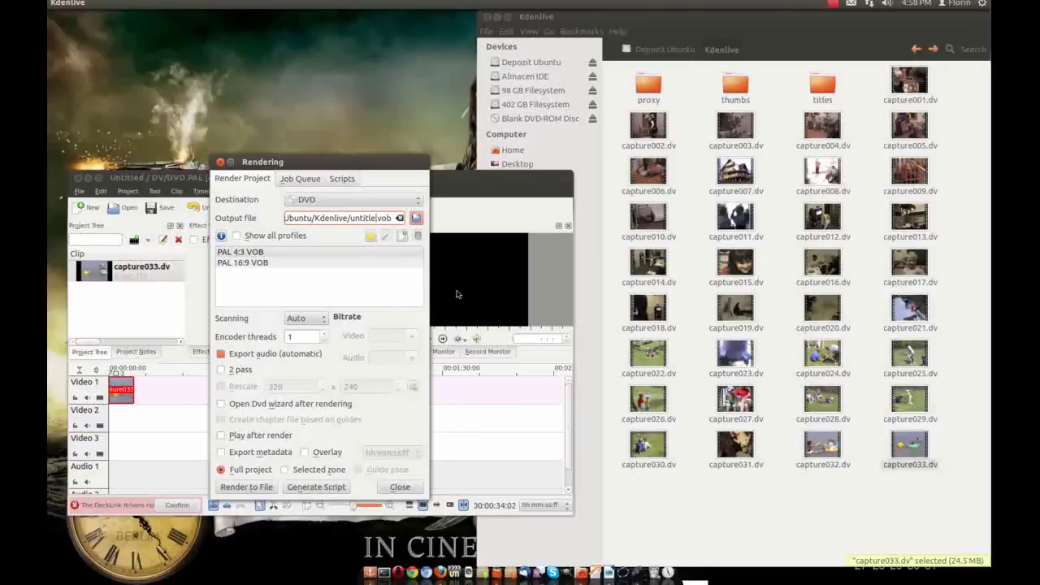
pyautogui.press('BackSpace')
pyautogui.press('BackSpace')
pyautogui.press('BackSpace')
pyautogui.press('BackSpace')
pyautogui.press('BackSpace')
pyautogui.press('BackSpace')
pyautogui.press('BackSpace')
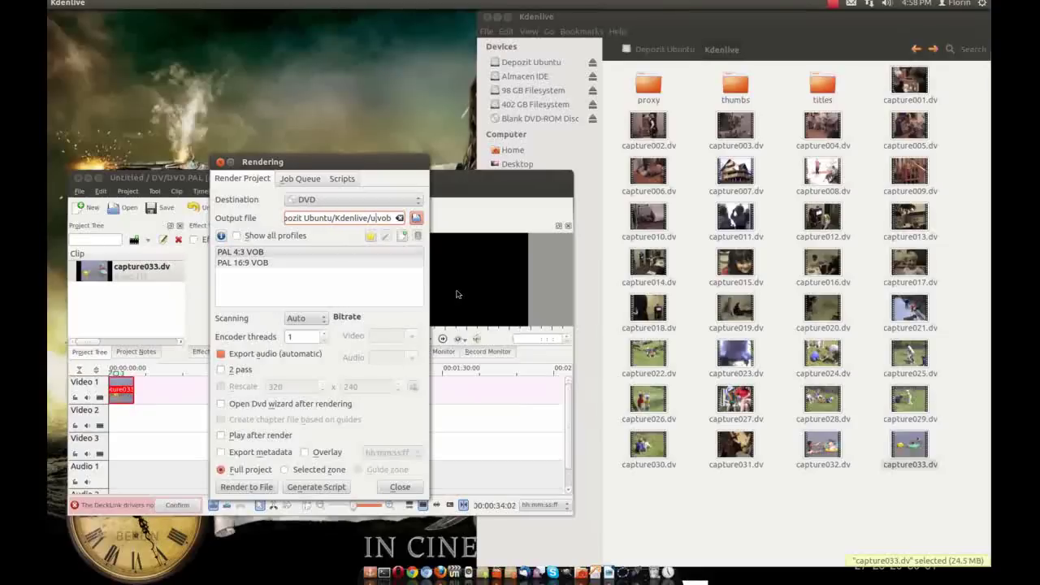
pyautogui.write('Test')
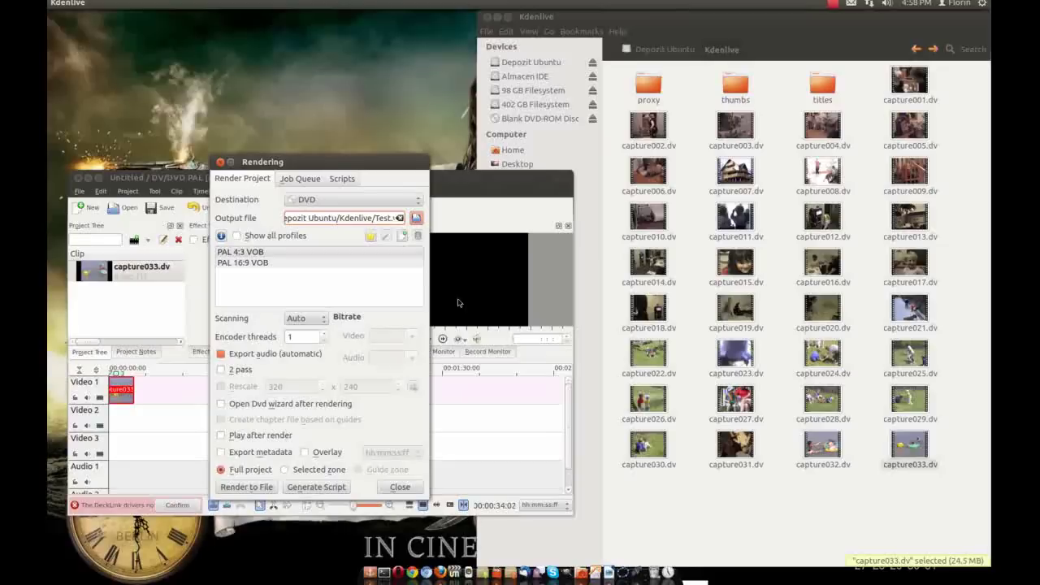
pyautogui.click(265, 254)
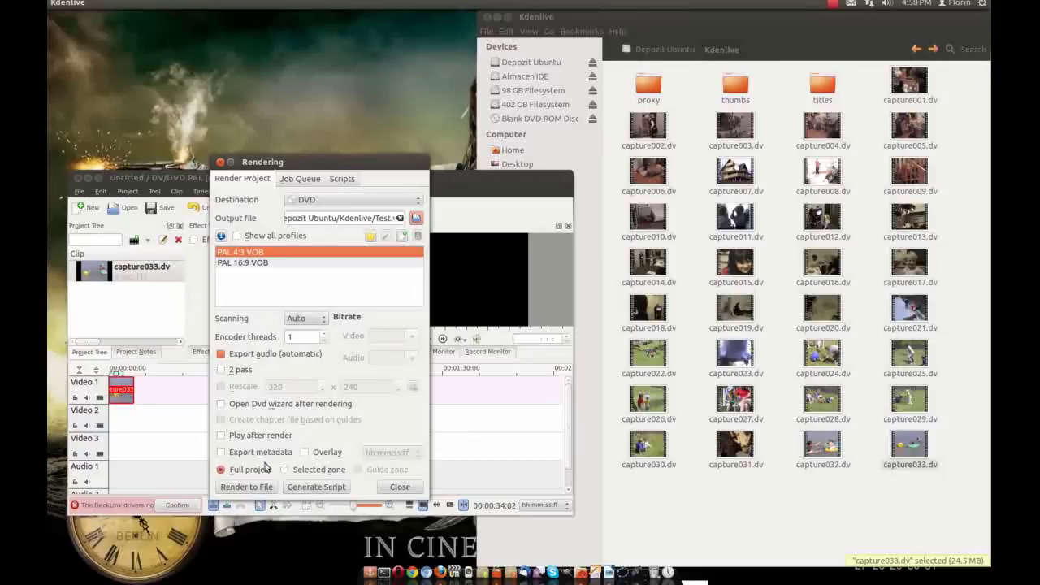
# - Render the project to Test.vob and close the Rendering dialog once the job finishes
pyautogui.click(260, 490)
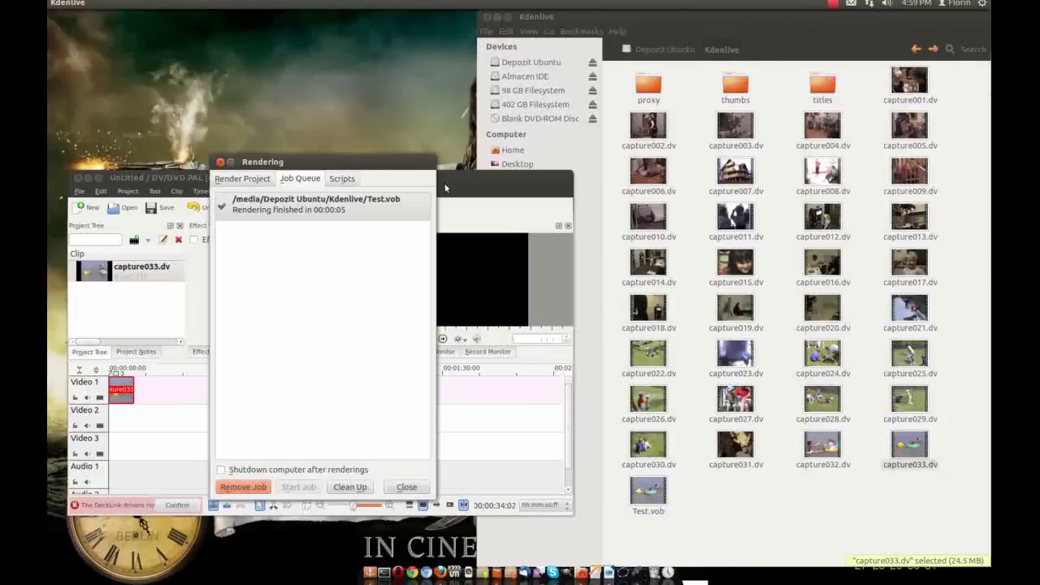
pyautogui.moveTo(422, 164); pyautogui.dragTo(421, 158)
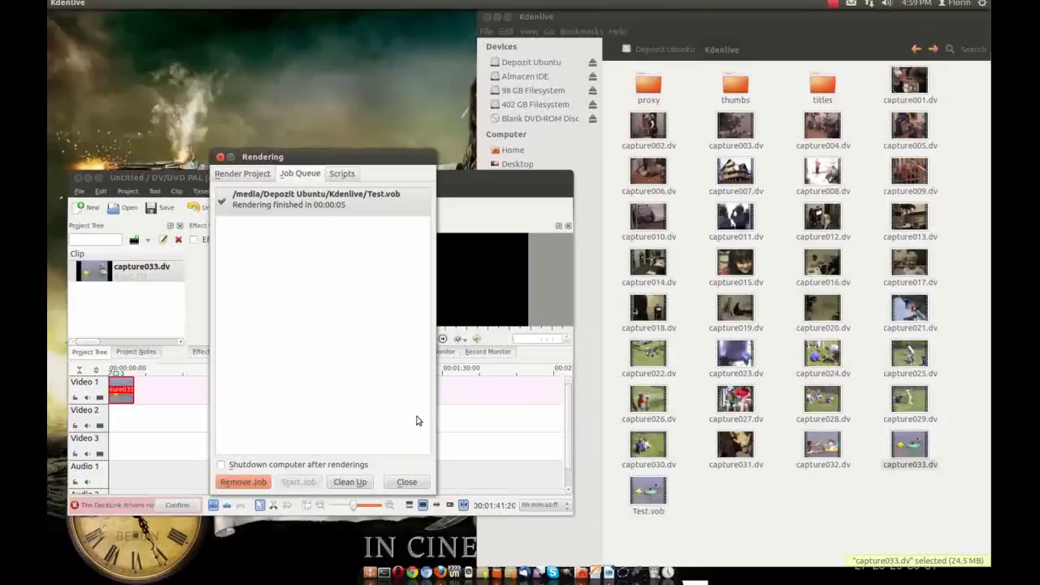
pyautogui.click(407, 482)
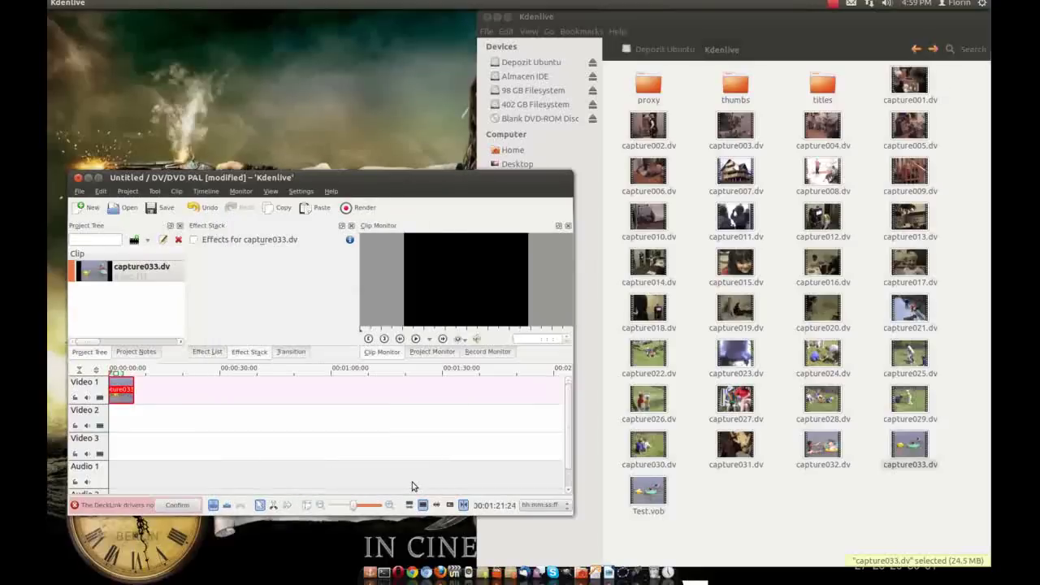
# - View the Open With choices for Test.vob, then close Kdenlive to get the save prompt
pyautogui.click(755, 506)
pyautogui.click(661, 489)
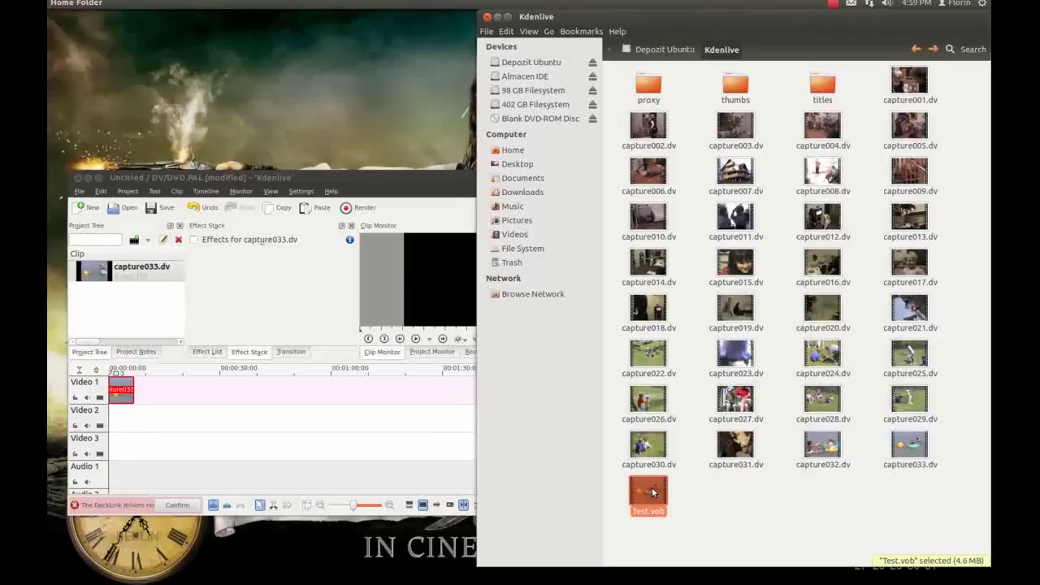
pyautogui.rightClick(652, 491)
pyautogui.moveTo(723, 310)
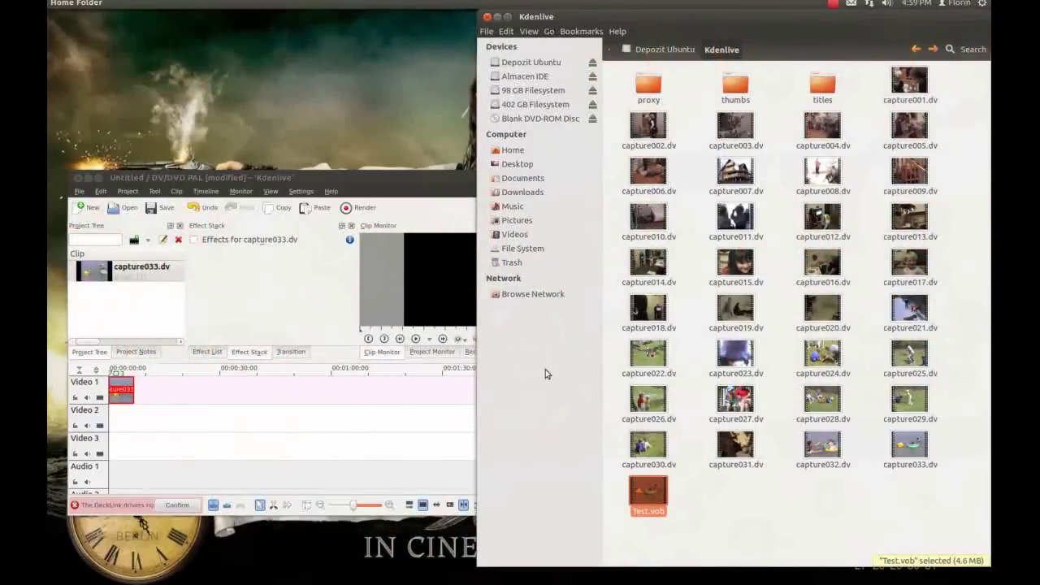
pyautogui.click(355, 180)
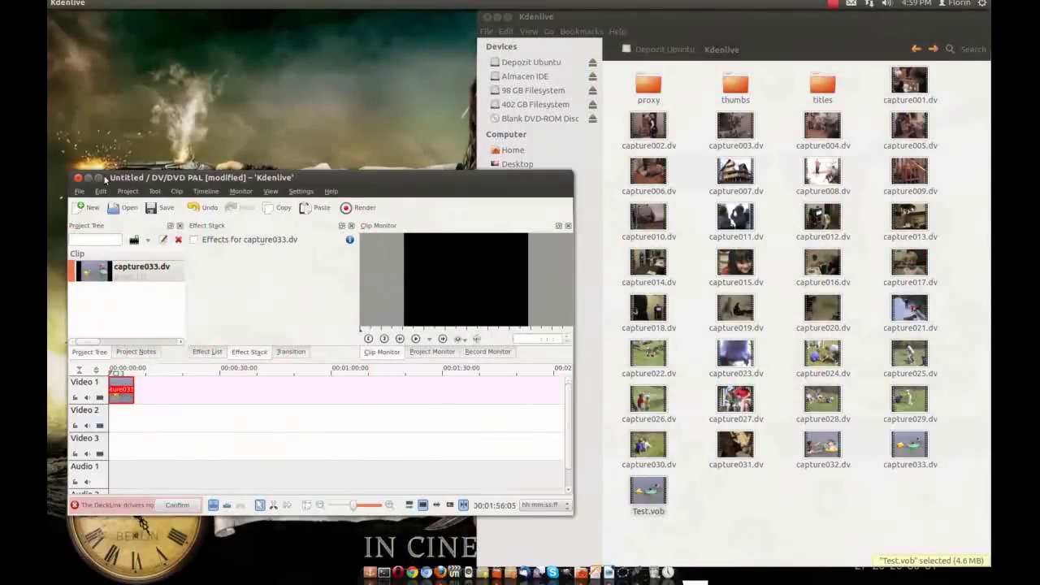
pyautogui.click(78, 178)
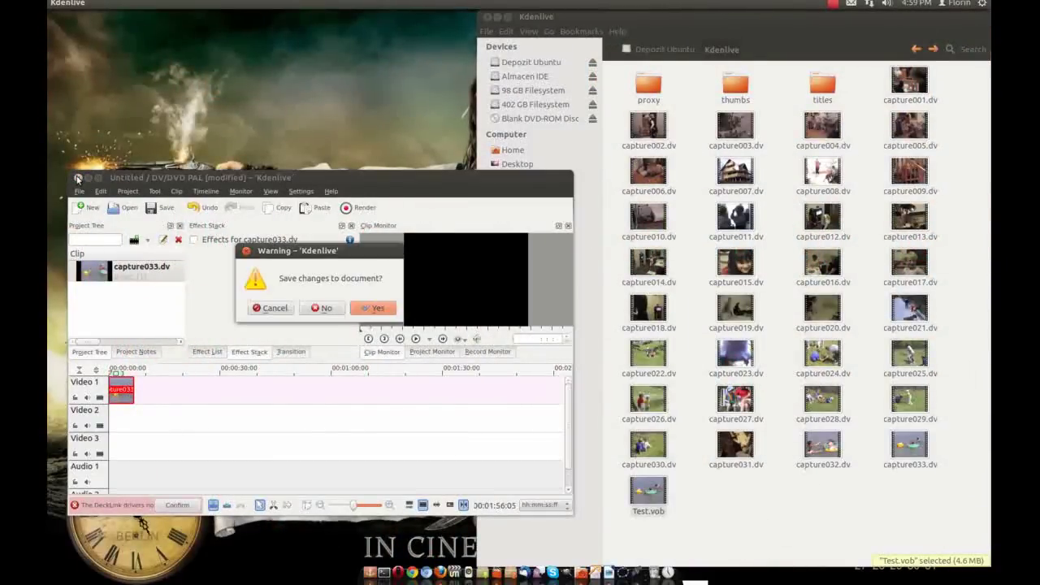
# - Quit Kdenlive without saving and launch Bombono DVD from the Dash
pyautogui.click(324, 308)
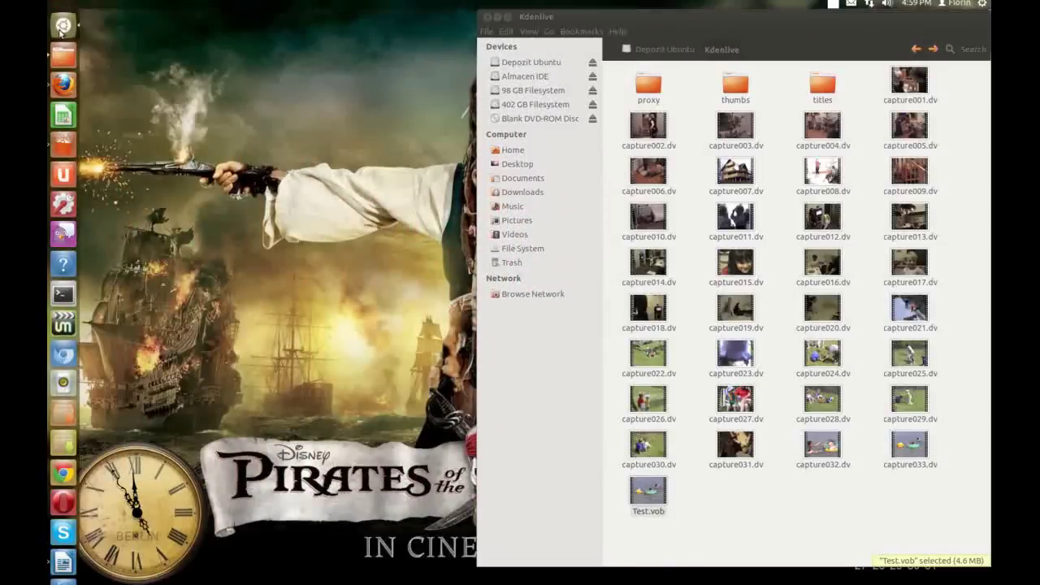
pyautogui.click(54, 37)
pyautogui.write('bom')
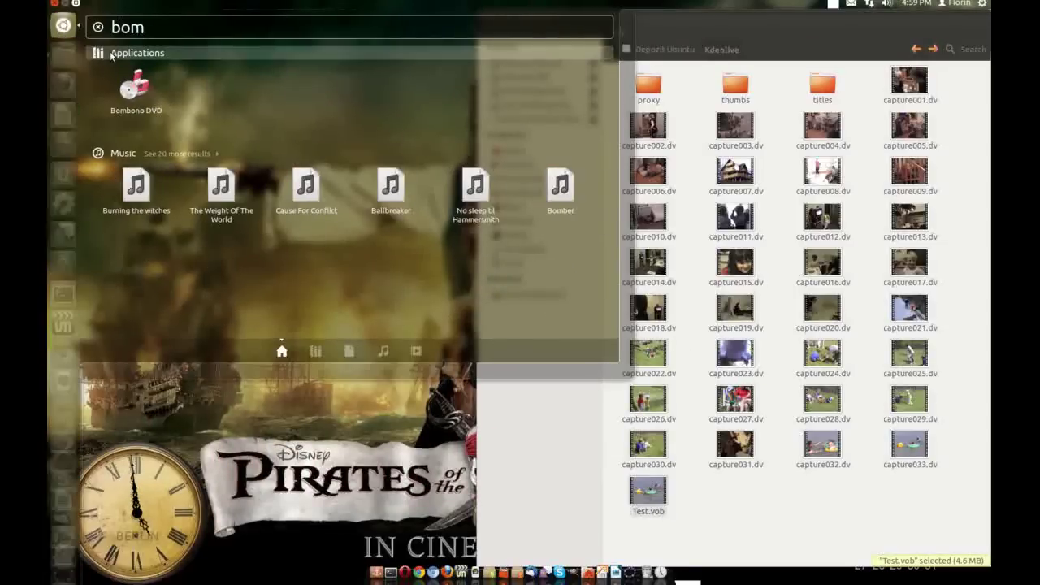
pyautogui.click(138, 91)
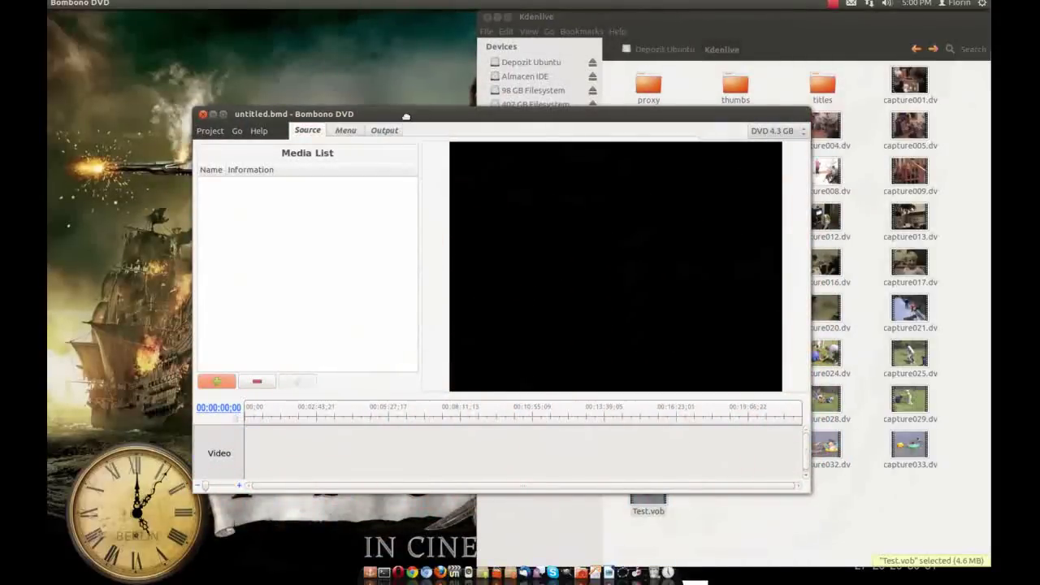
pyautogui.moveTo(406, 116); pyautogui.dragTo(327, 81)
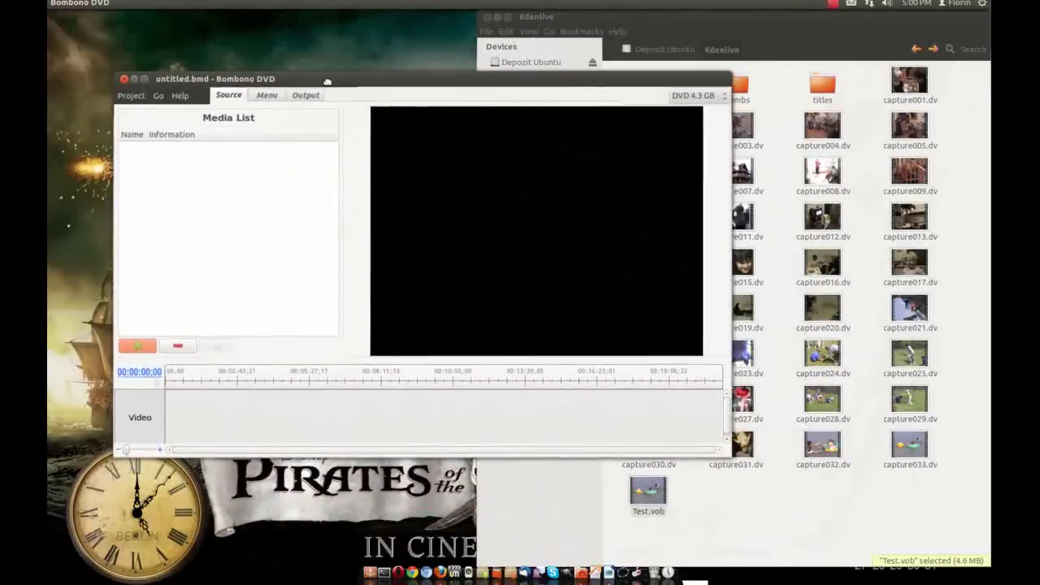
# - Add Test.vob to Bombono's Media List and bring up the Output page
pyautogui.click(639, 488)
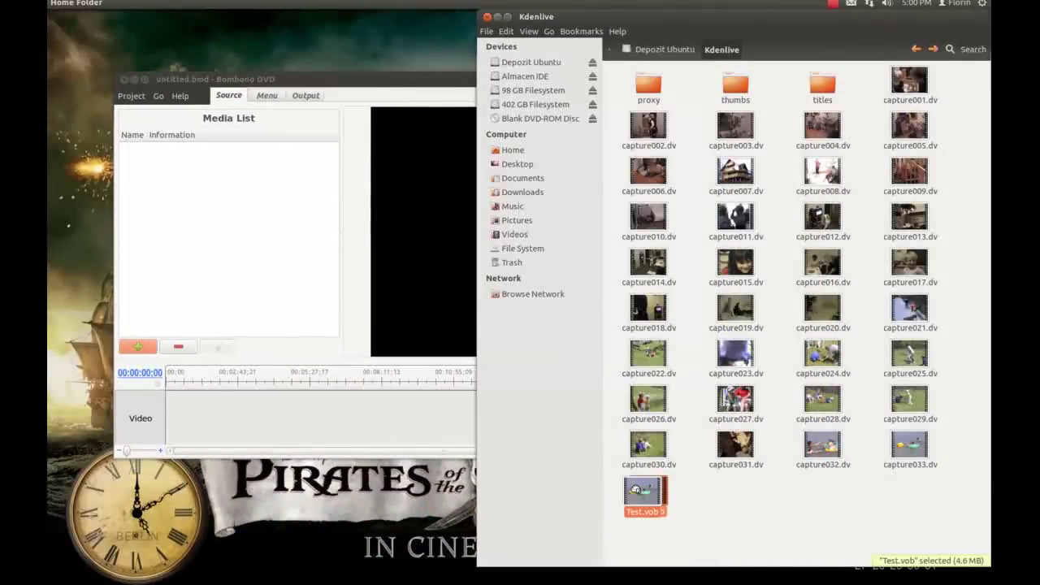
pyautogui.moveTo(640, 489); pyautogui.dragTo(185, 200)
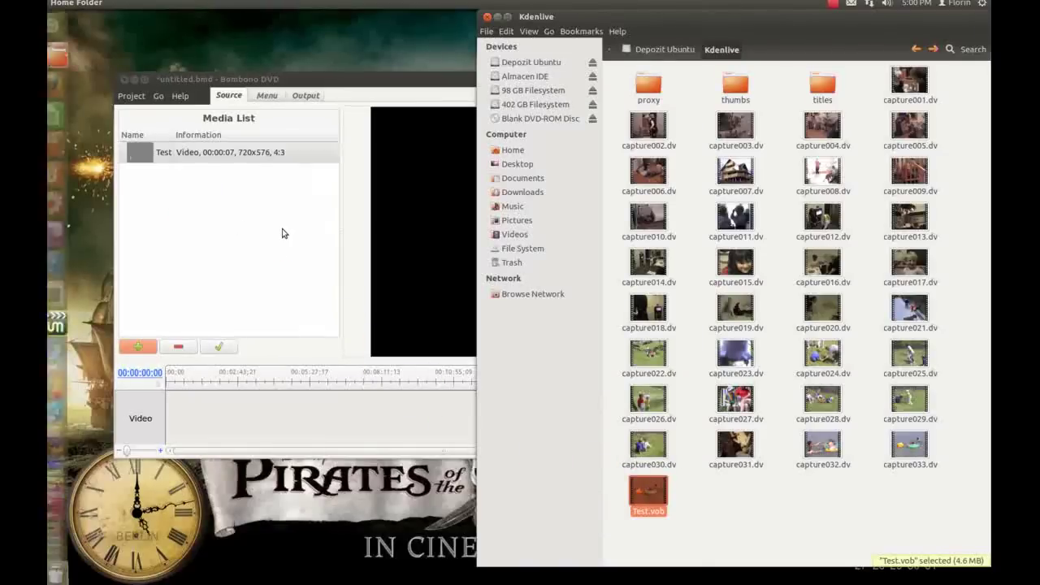
pyautogui.click(361, 82)
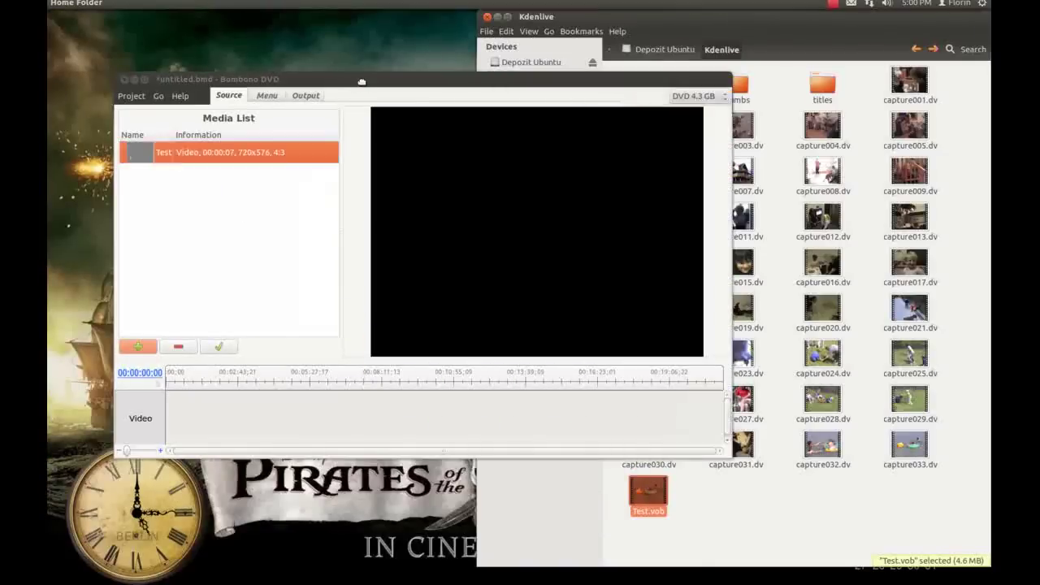
pyautogui.click(308, 96)
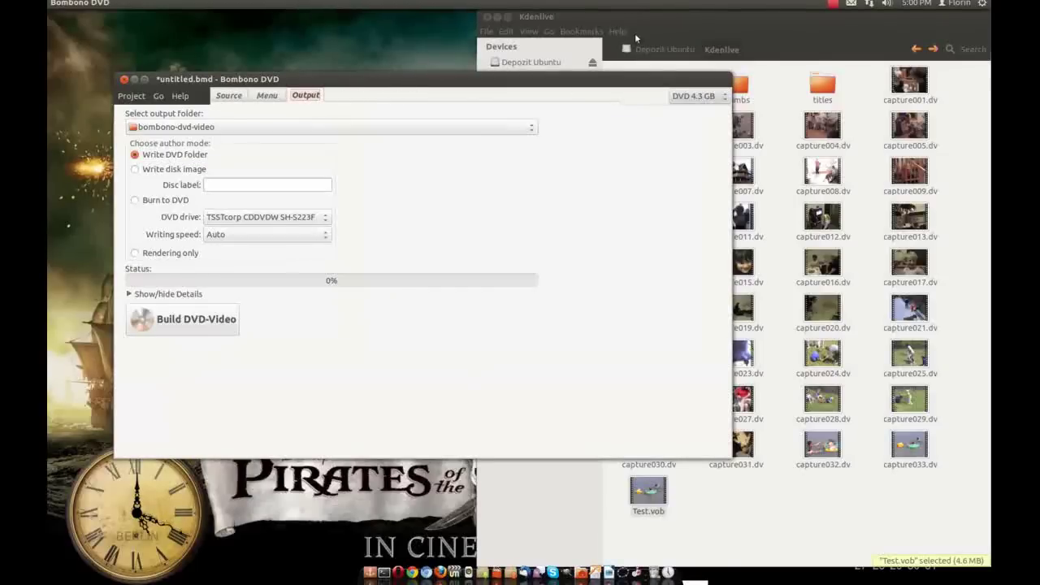
# - Set the output folder to Videos, check it in the file manager, and select Write disk image
pyautogui.click(228, 129)
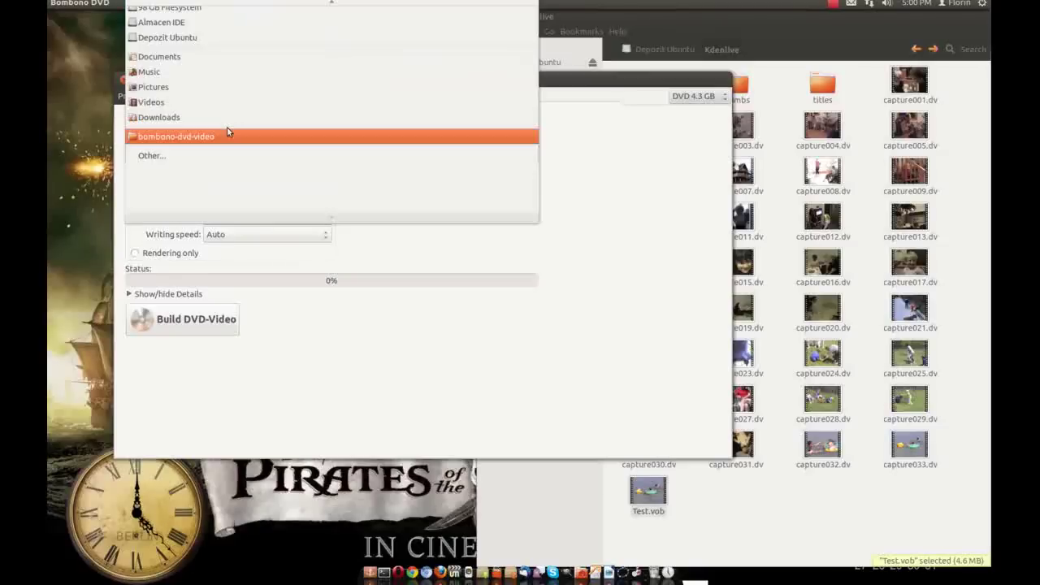
pyautogui.click(151, 103)
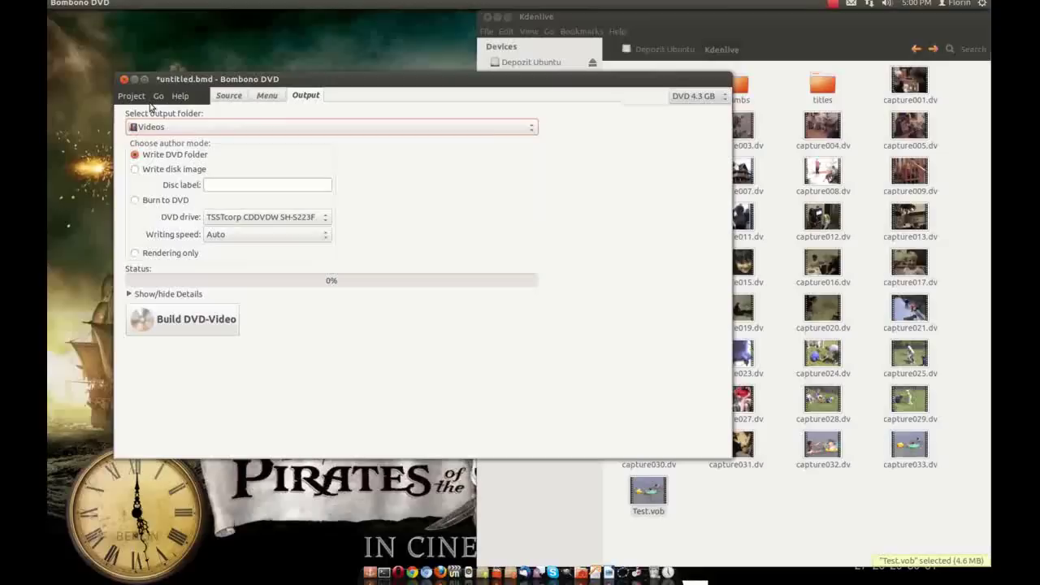
pyautogui.click(666, 33)
pyautogui.click(512, 234)
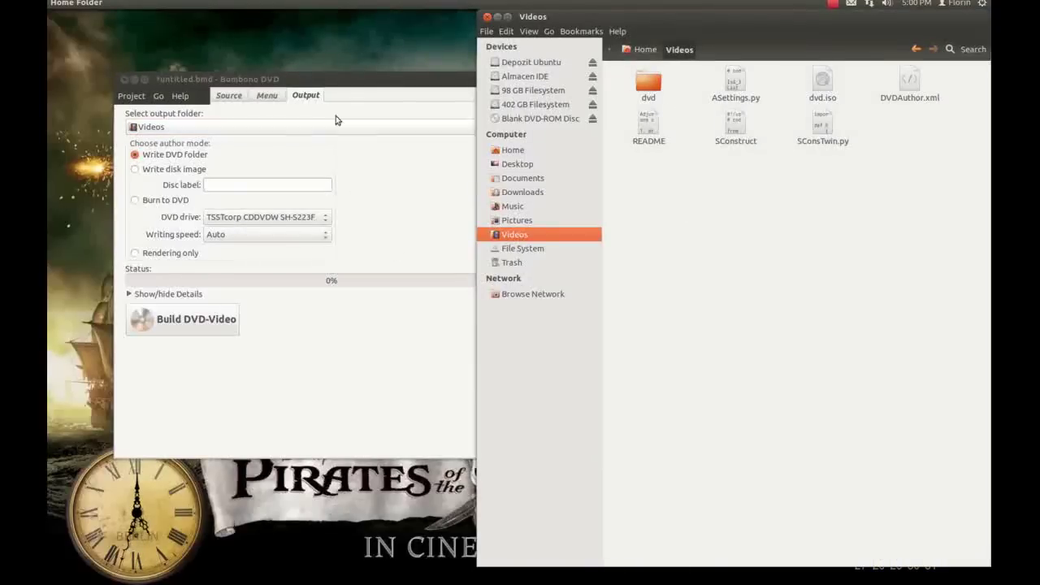
pyautogui.click(377, 86)
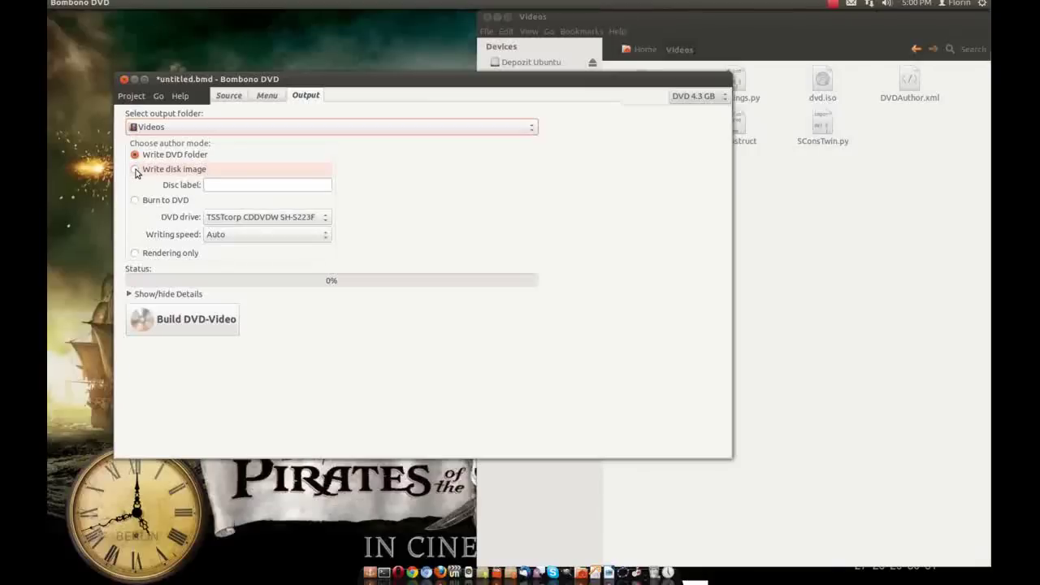
pyautogui.click(136, 171)
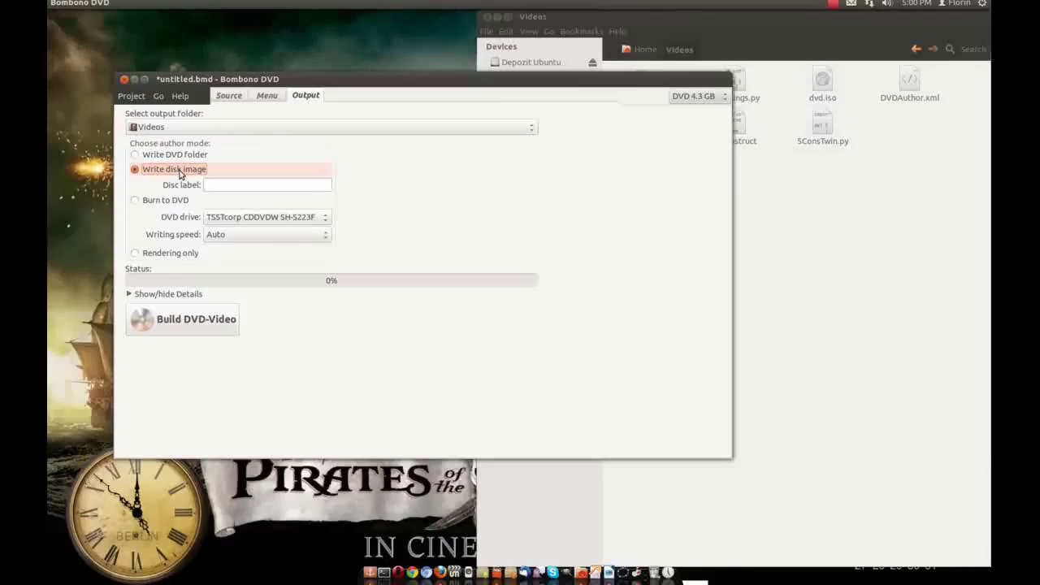
# - Build the DVD-Video into Videos, agreeing to clear the non-empty folder, producing dvd.iso
pyautogui.click(208, 324)
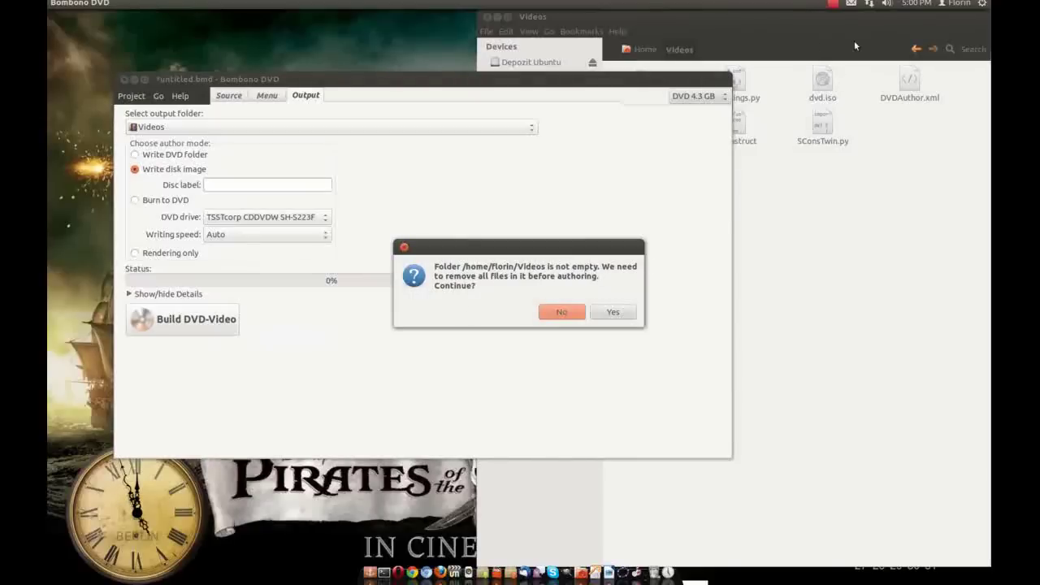
pyautogui.click(731, 48)
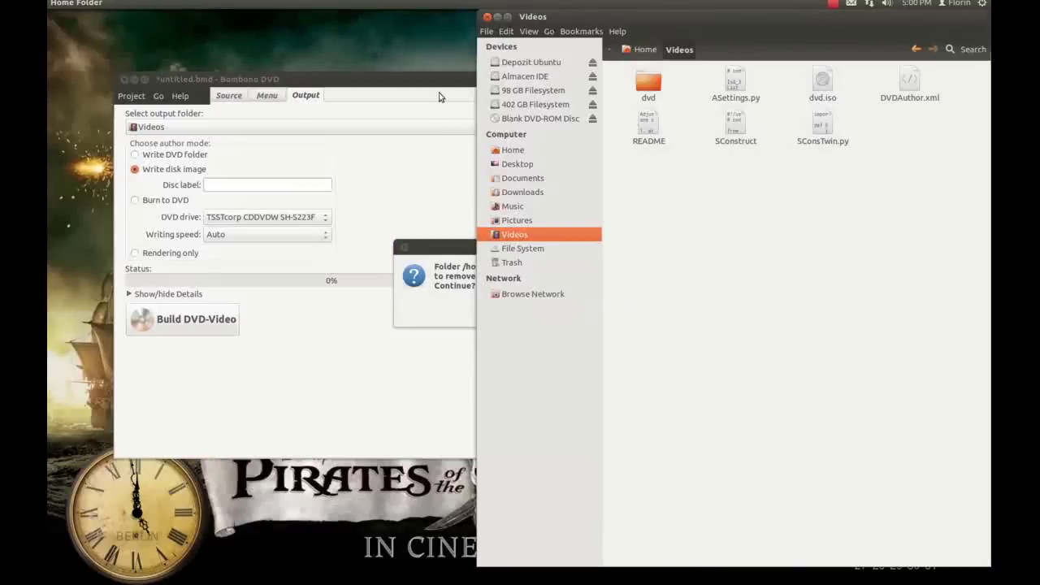
pyautogui.click(441, 246)
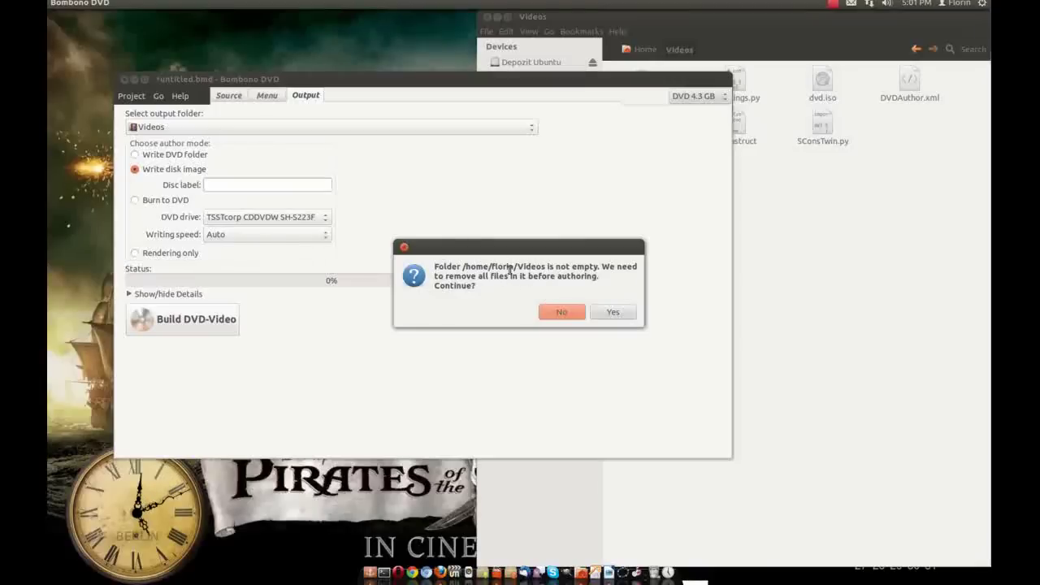
pyautogui.click(609, 311)
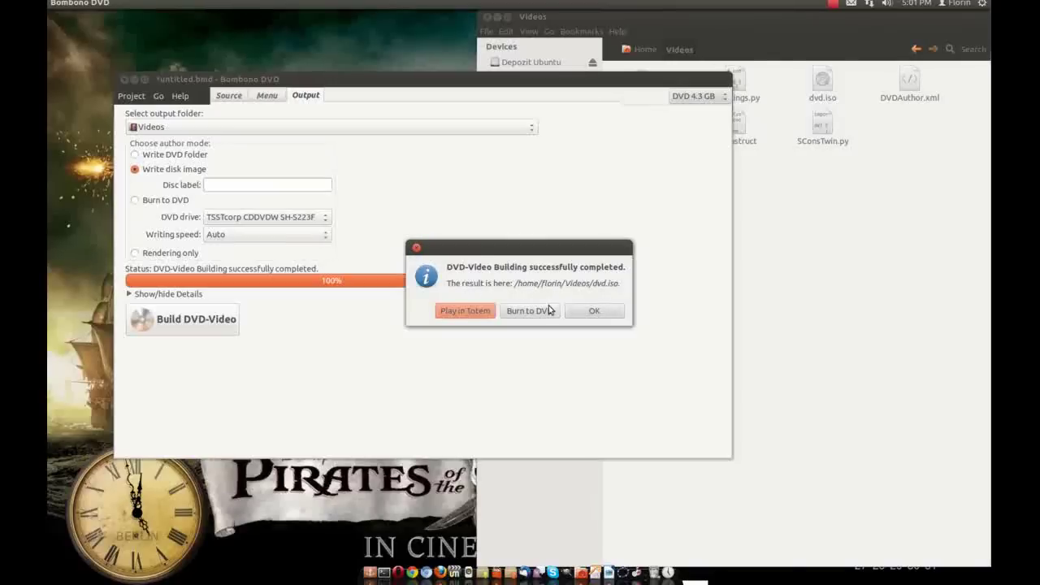
# - Dismiss the build-complete message and close Bombono DVD without saving
pyautogui.click(416, 247)
pyautogui.click(123, 78)
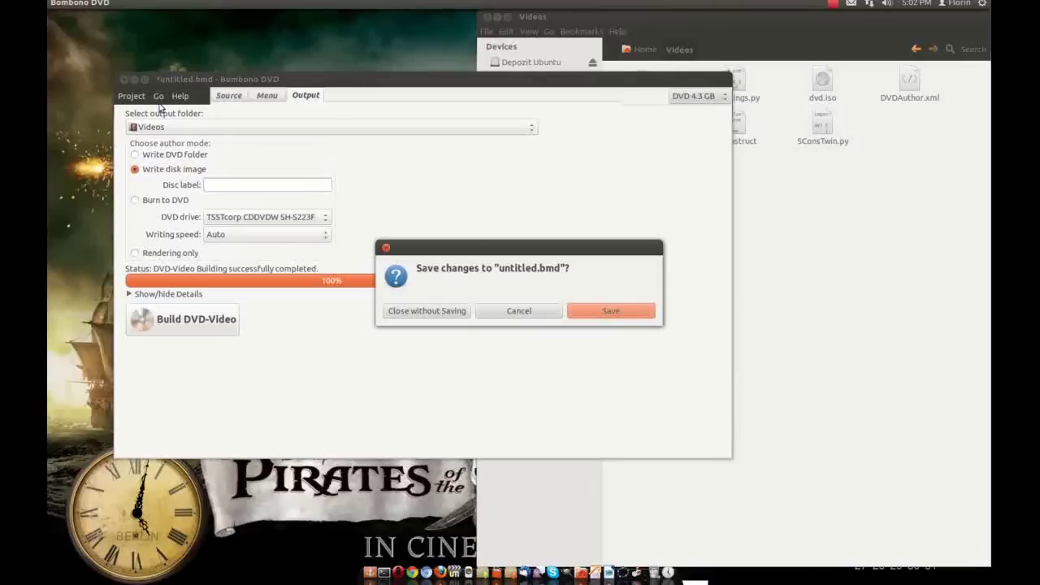
pyautogui.click(436, 313)
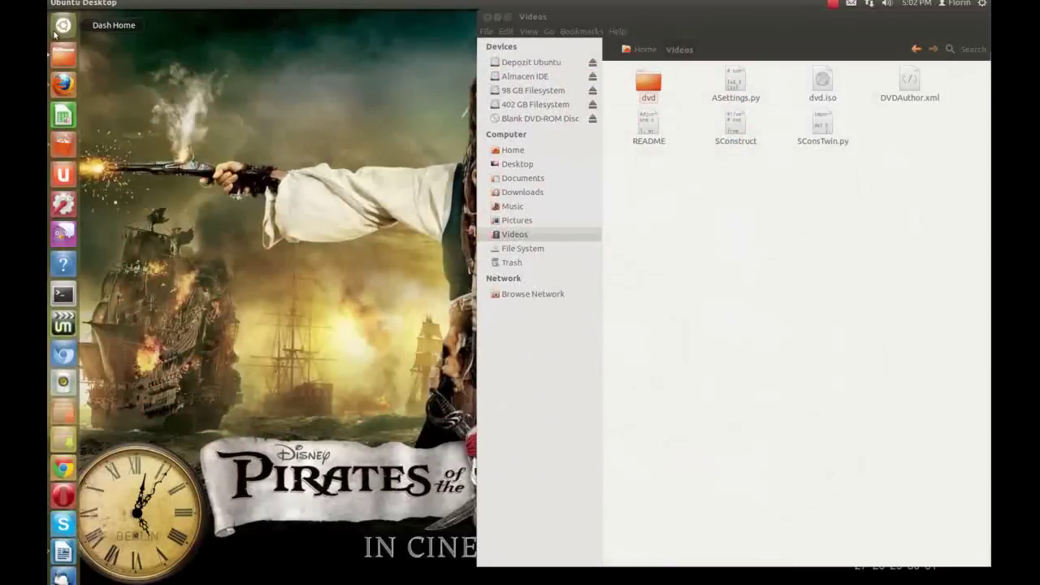
# - Launch K3b by searching 'k3b' in the Dash
pyautogui.click(64, 26)
pyautogui.write('k')
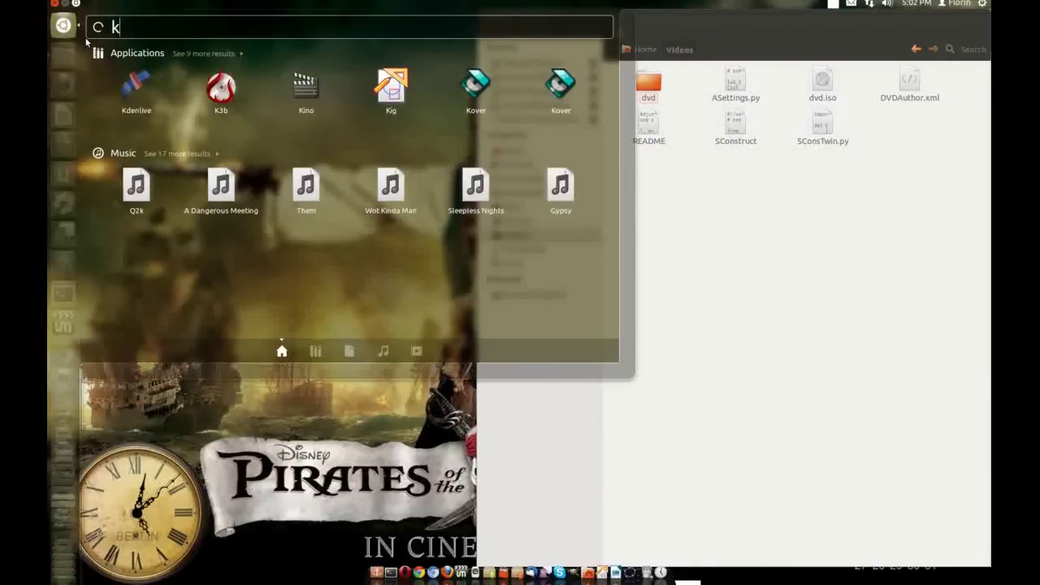
pyautogui.write('3b')
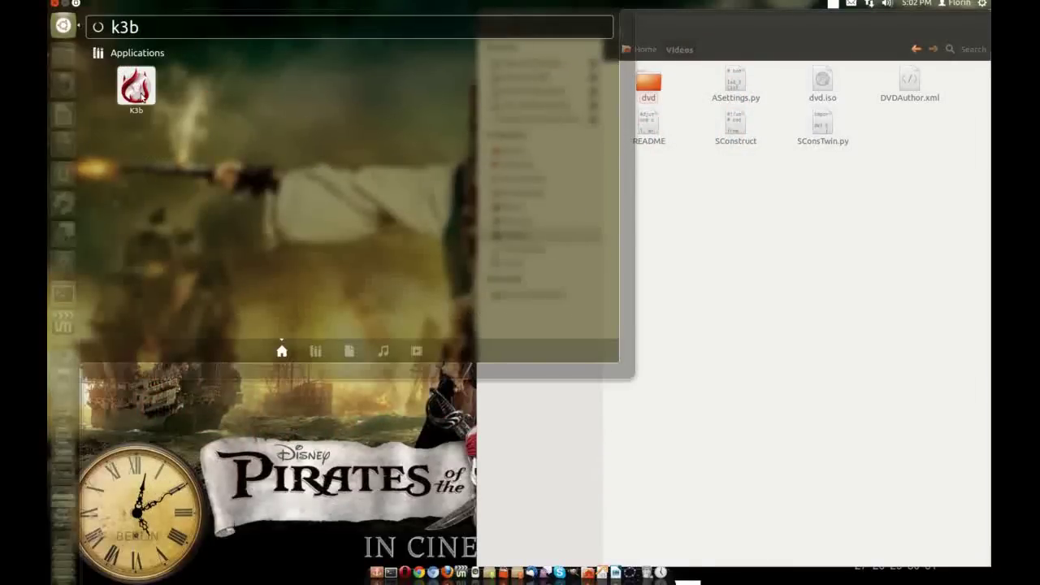
pyautogui.click(140, 89)
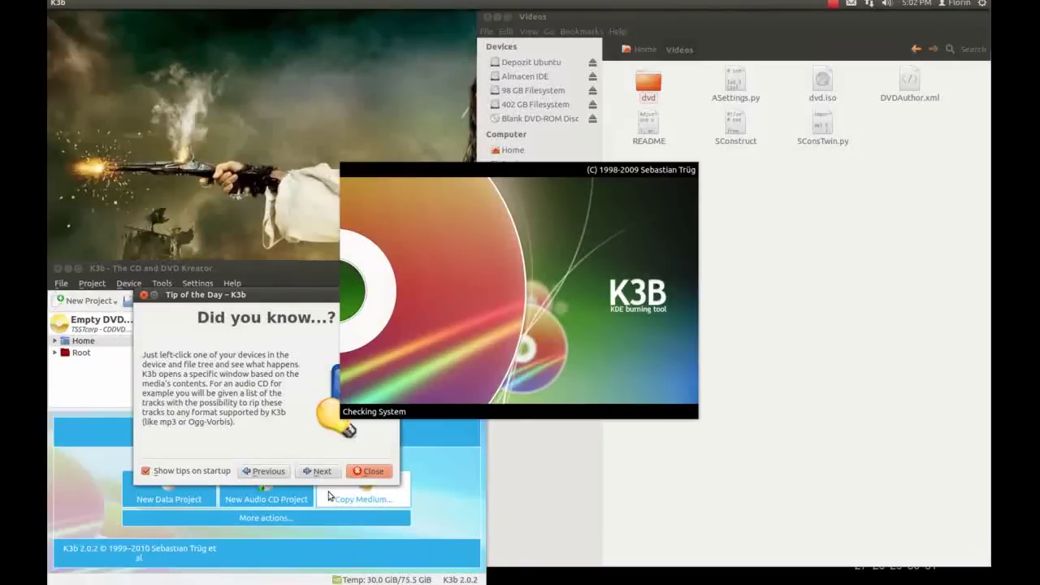
# - Dismiss K3b's Tip of the Day, move the window up, and close K3b
pyautogui.click(371, 473)
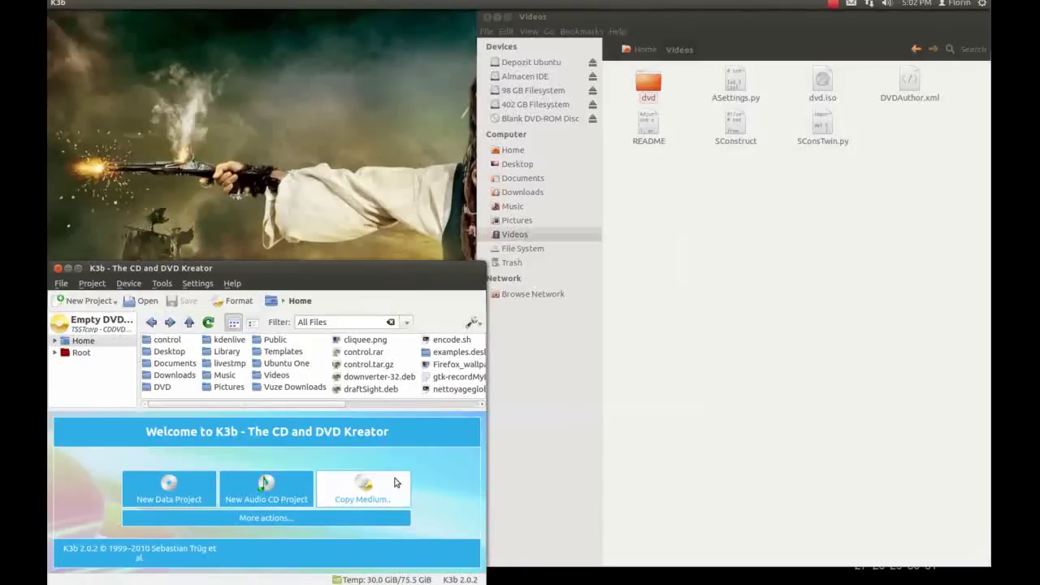
pyautogui.moveTo(431, 264); pyautogui.dragTo(475, 183)
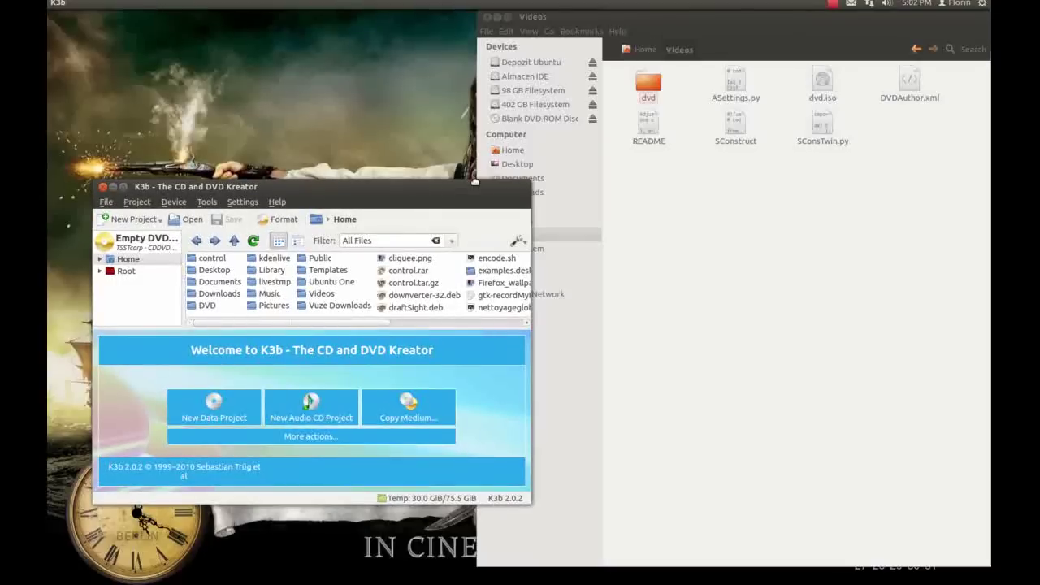
pyautogui.click(103, 187)
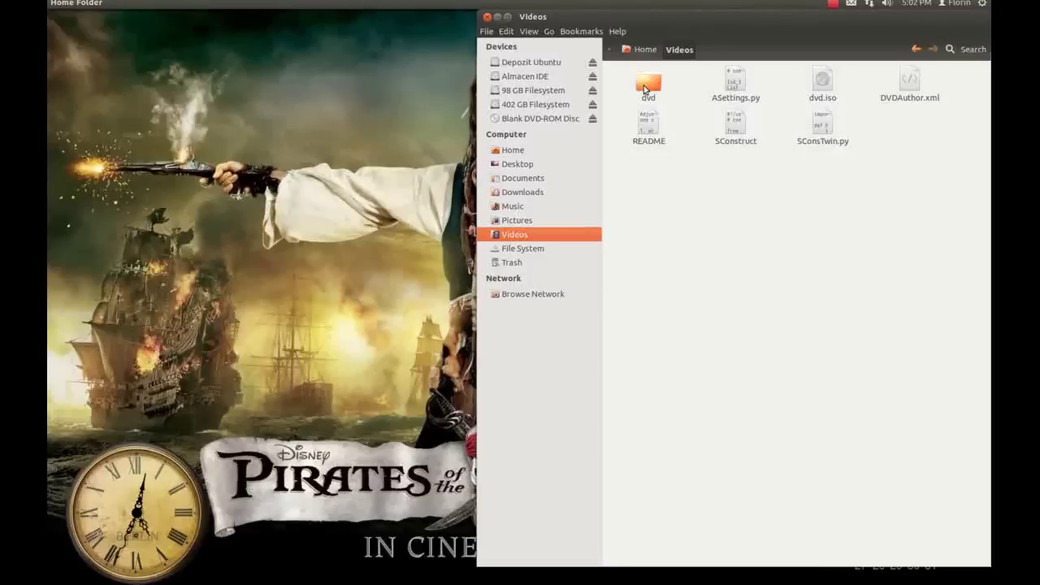
# - Browse the dvd folder's AUDIO_TS and VIDEO_TS contents, then return to Videos and select dvd.iso
pyautogui.doubleClick(648, 86)
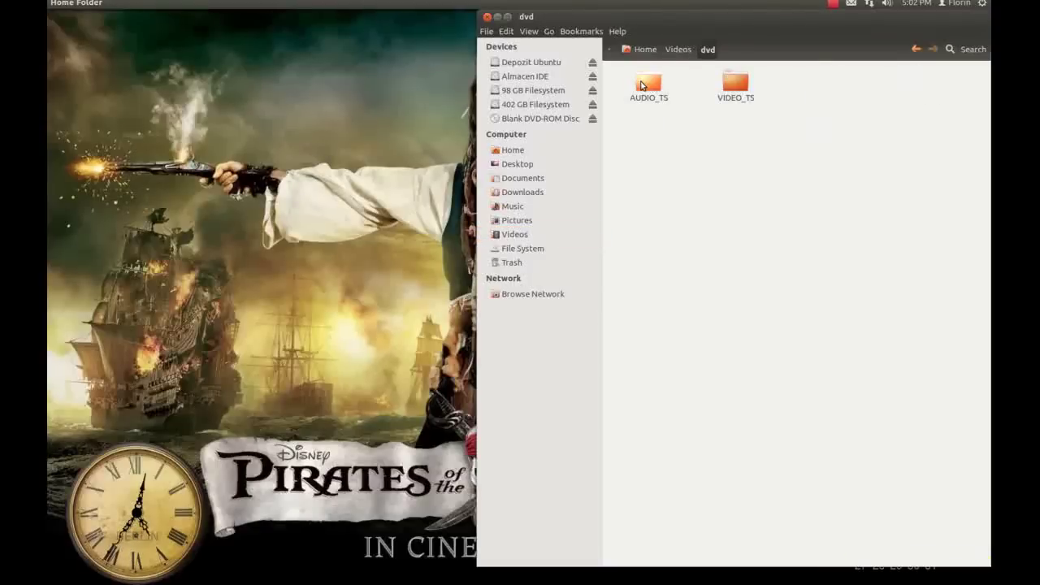
pyautogui.click(641, 85)
pyautogui.click(740, 88)
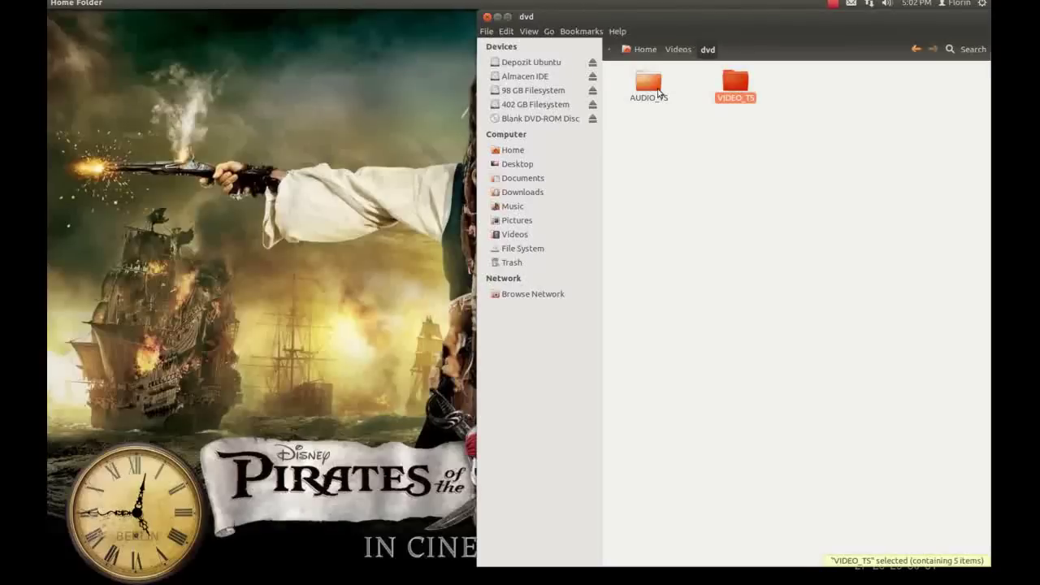
pyautogui.click(649, 89)
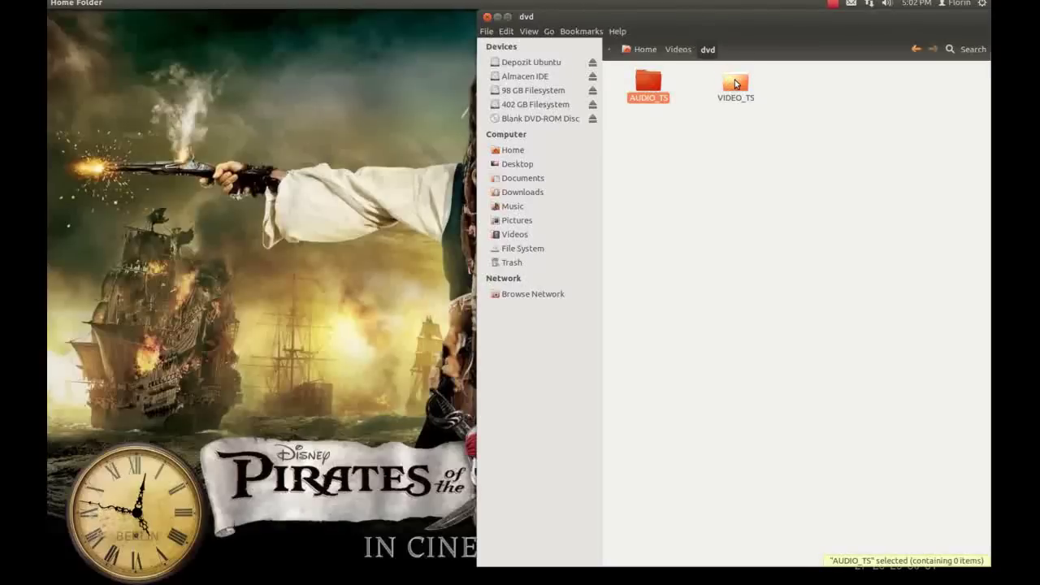
pyautogui.doubleClick(736, 83)
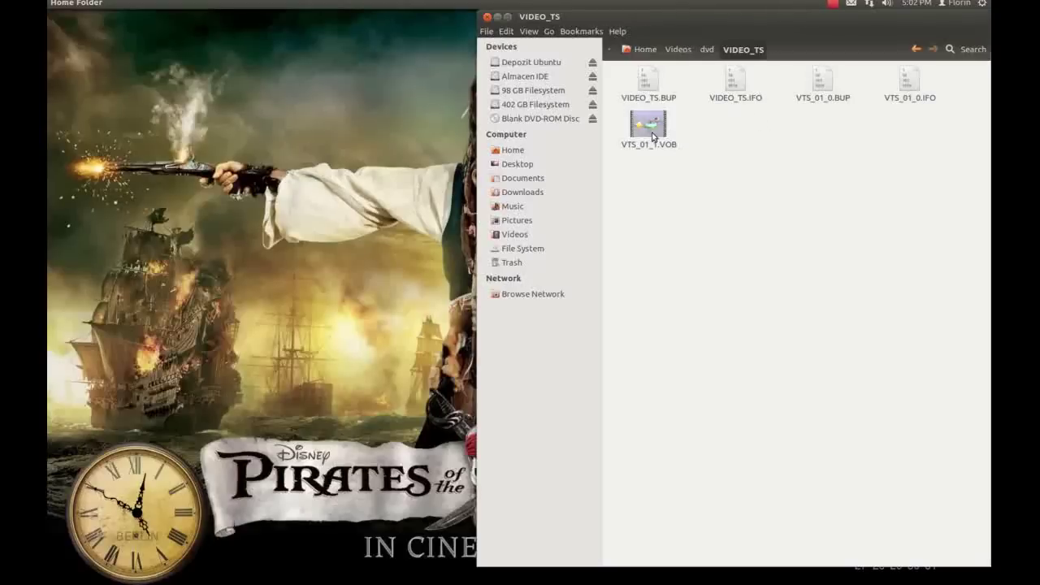
pyautogui.click(706, 50)
pyautogui.click(678, 50)
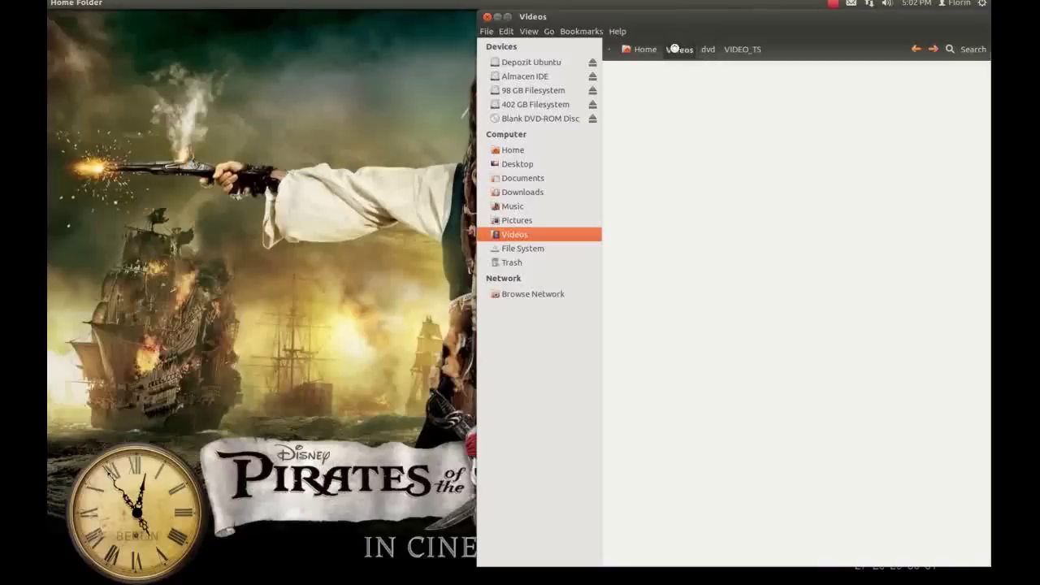
pyautogui.click(822, 85)
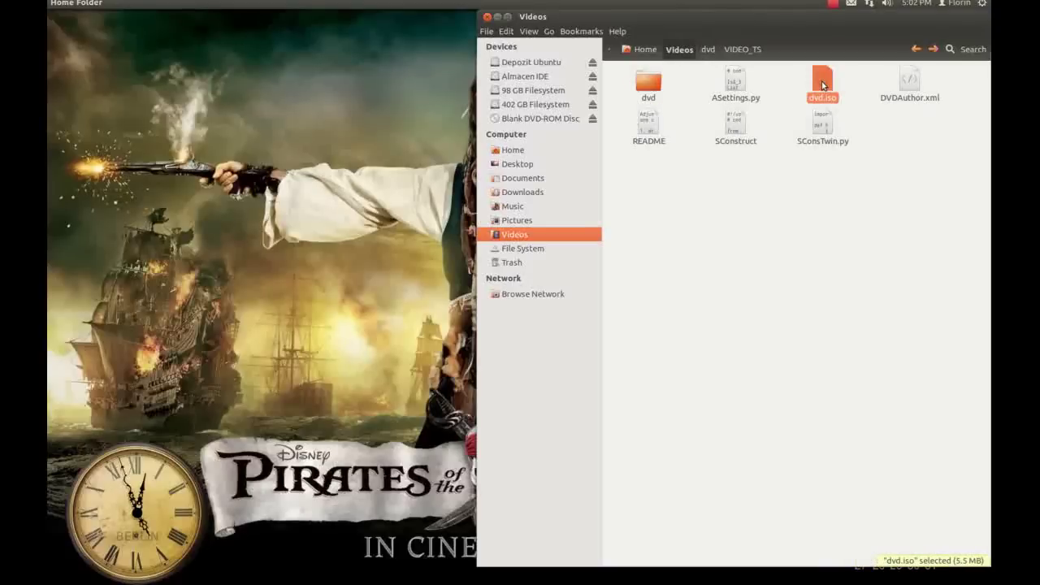
# - Open dvd.iso in K3b's Burn Image dialog from its context menu
pyautogui.rightClick(822, 85)
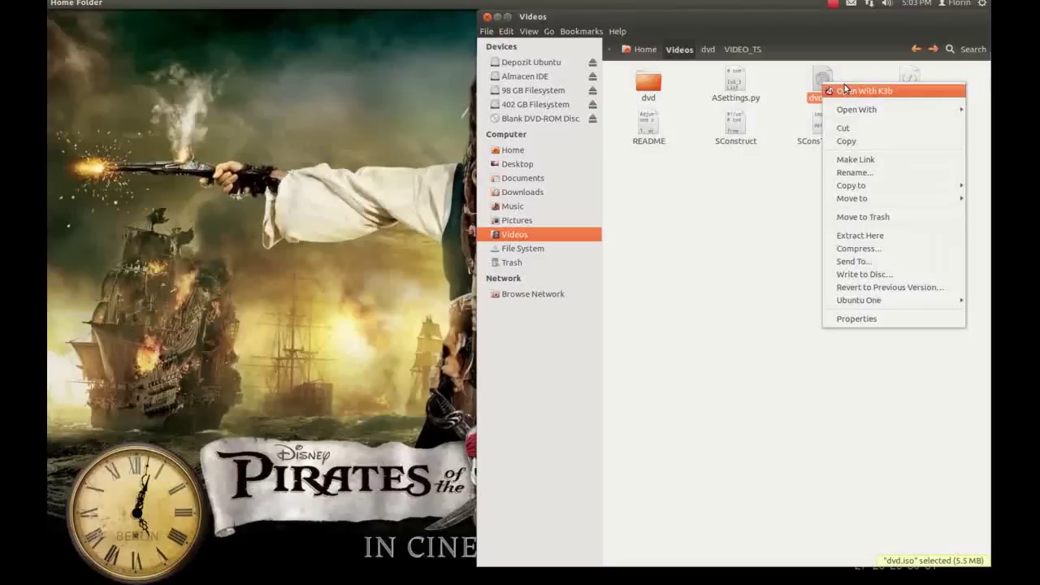
pyautogui.click(896, 96)
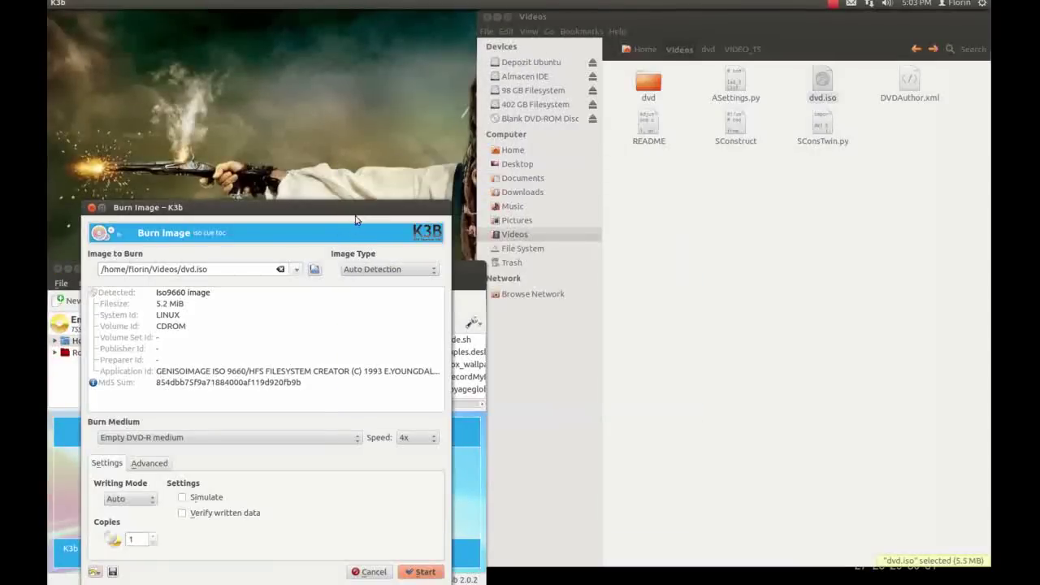
pyautogui.moveTo(359, 210); pyautogui.dragTo(363, 123)
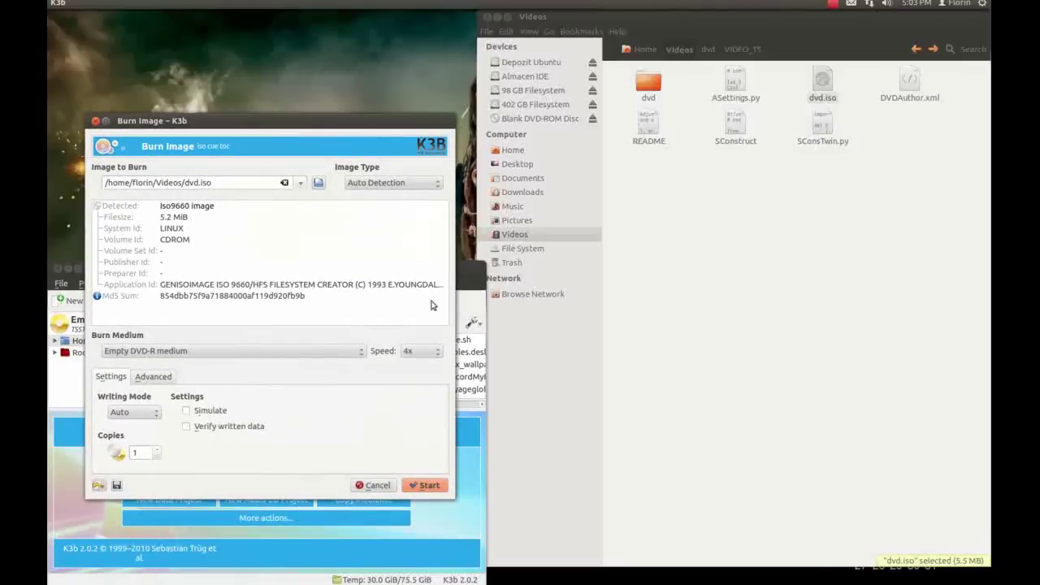
# - Set the burn speed to 4x for the empty DVD-R
pyautogui.click(438, 356)
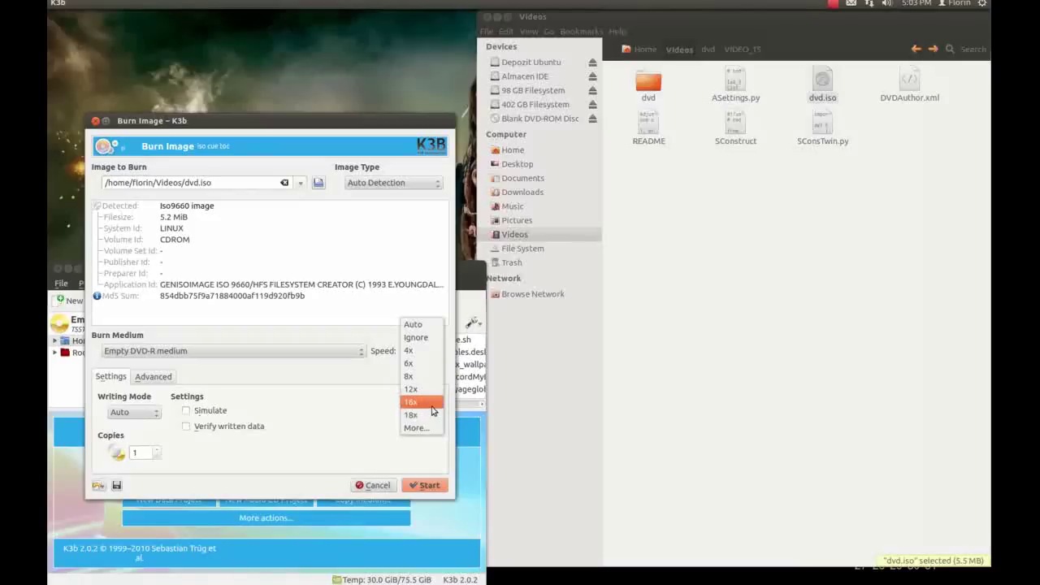
pyautogui.click(435, 352)
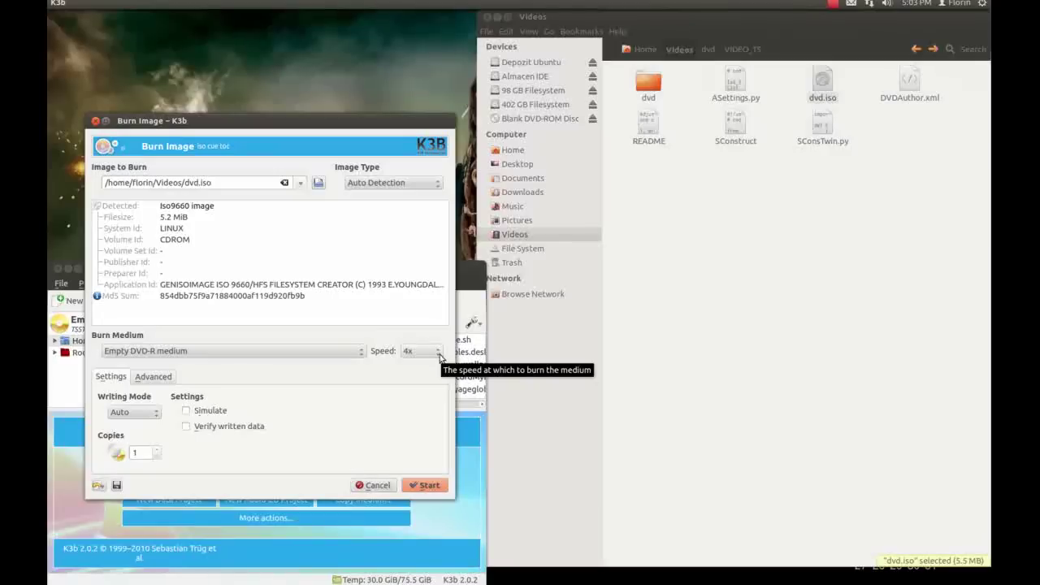
pyautogui.click(438, 354)
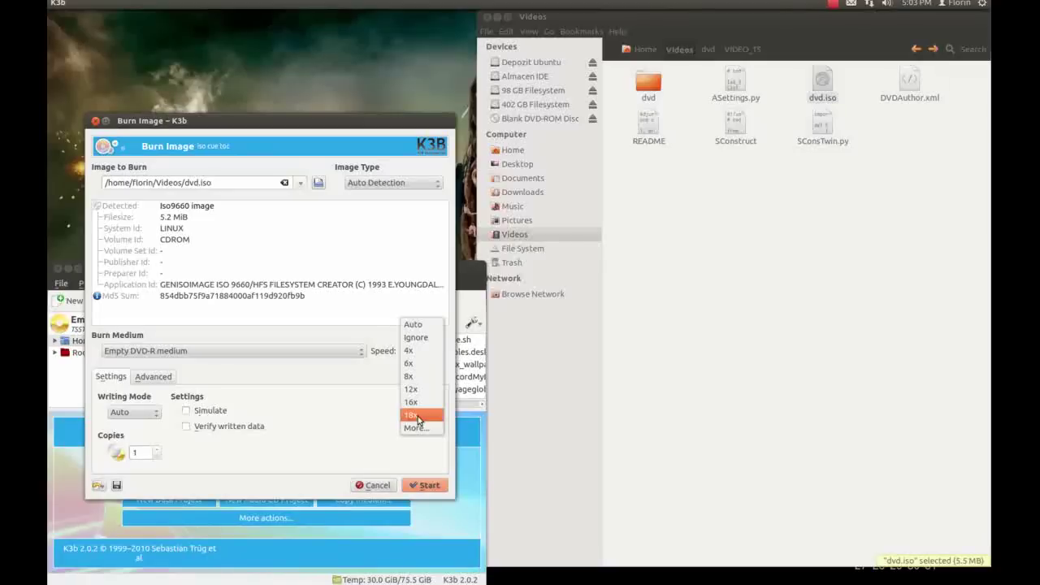
pyautogui.click(407, 351)
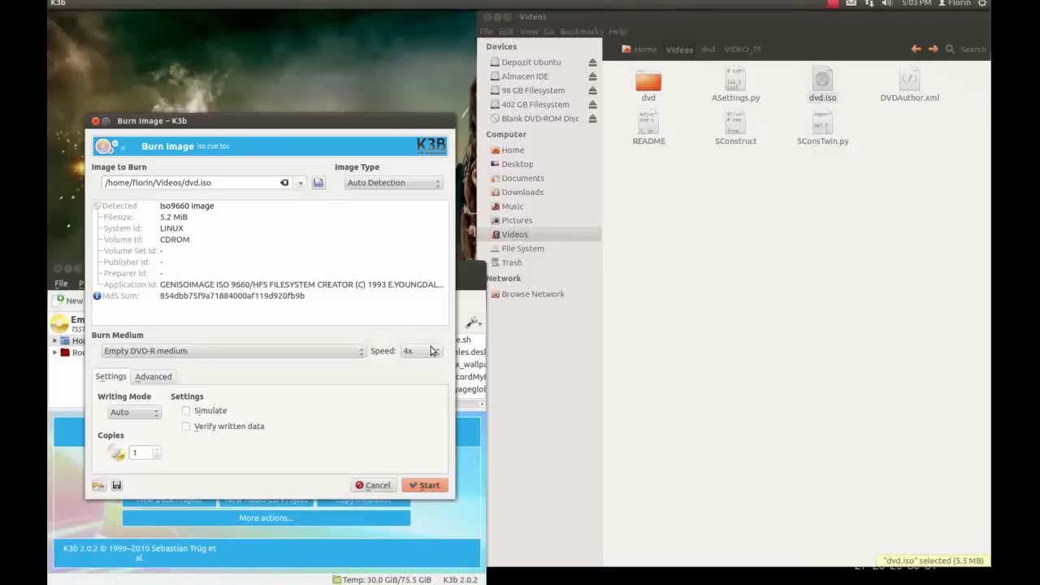
pyautogui.click(437, 351)
pyautogui.click(413, 349)
pyautogui.moveTo(280, 120); pyautogui.dragTo(303, 110)
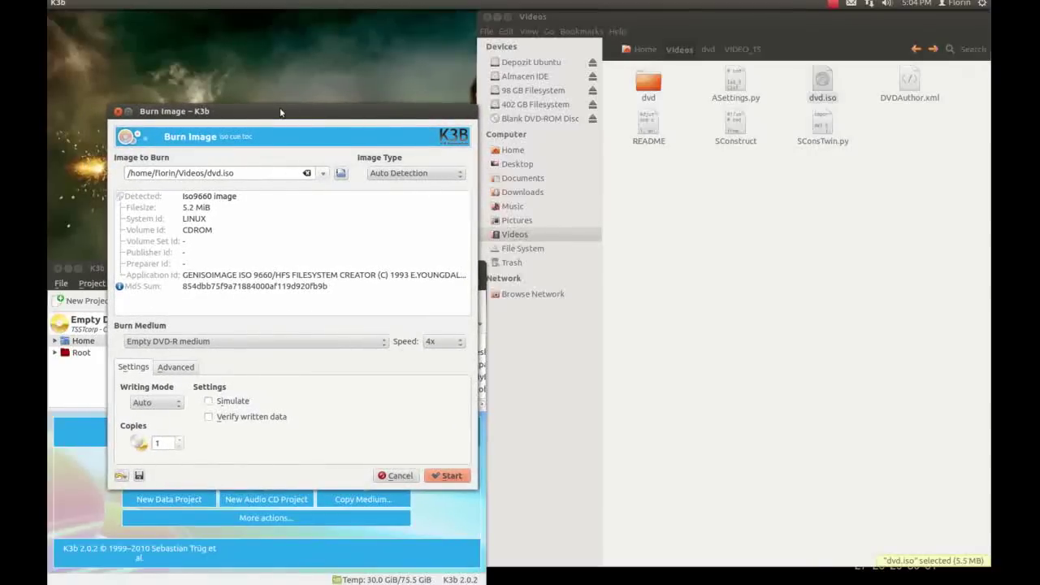
# - Close the Burn Image dialog and quit K3b
pyautogui.click(118, 111)
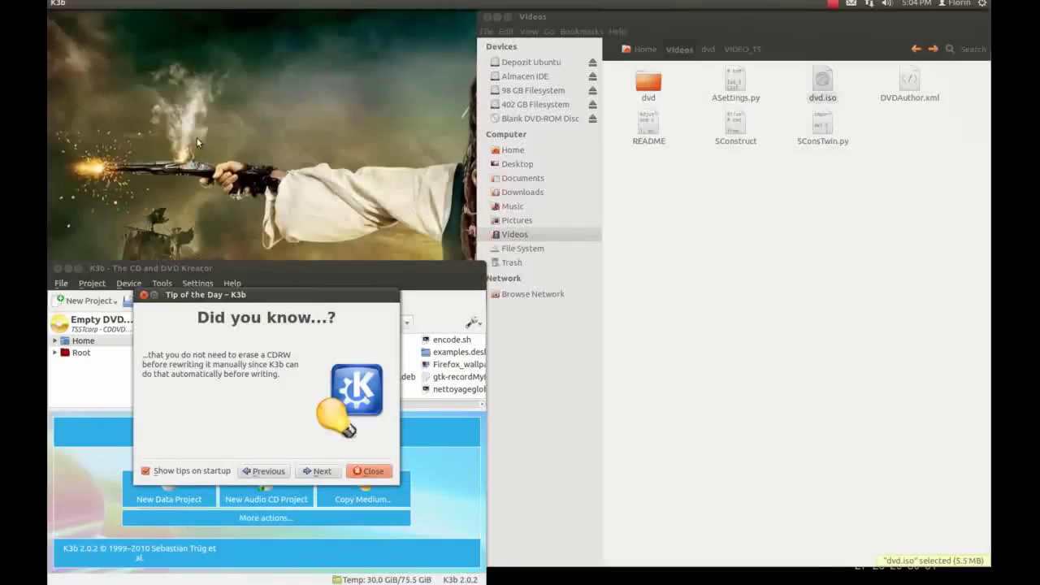
pyautogui.click(143, 294)
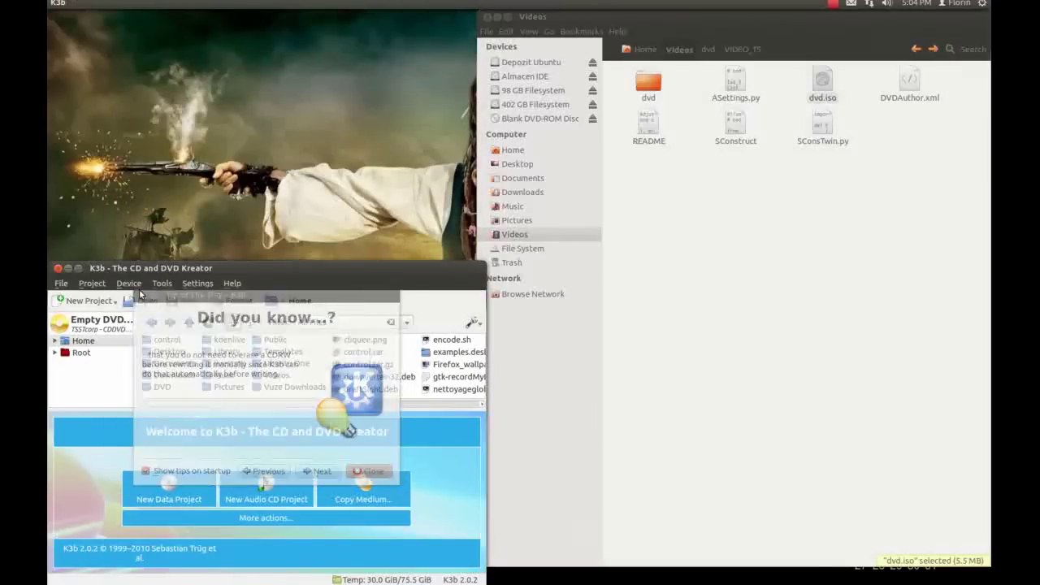
pyautogui.click(57, 267)
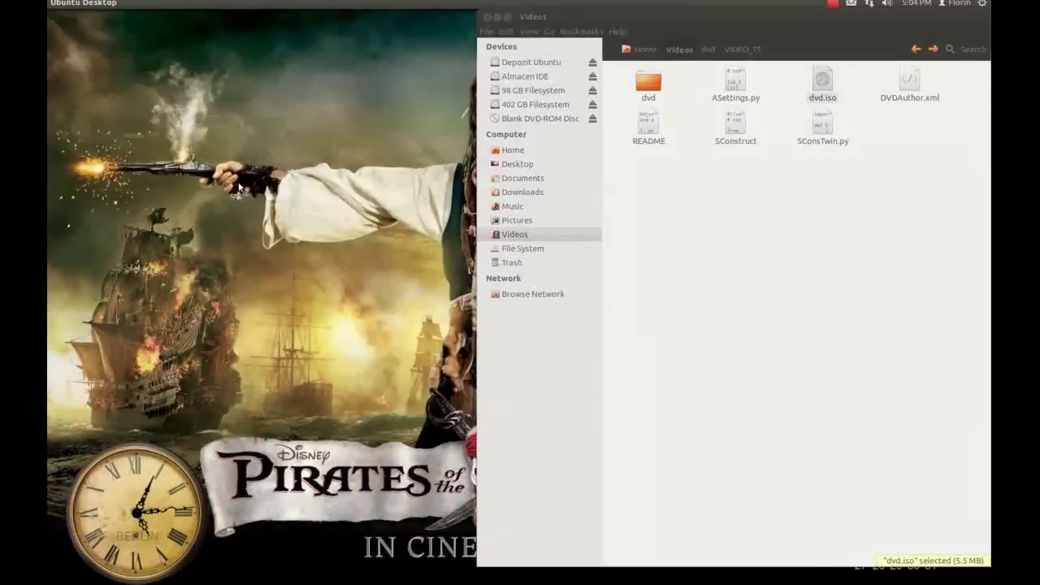
# - Switch to LibreOffice Writer and scroll to the INSTALL notes on Bombono DVD and k3b
pyautogui.hotkey('alt', 'Tab')
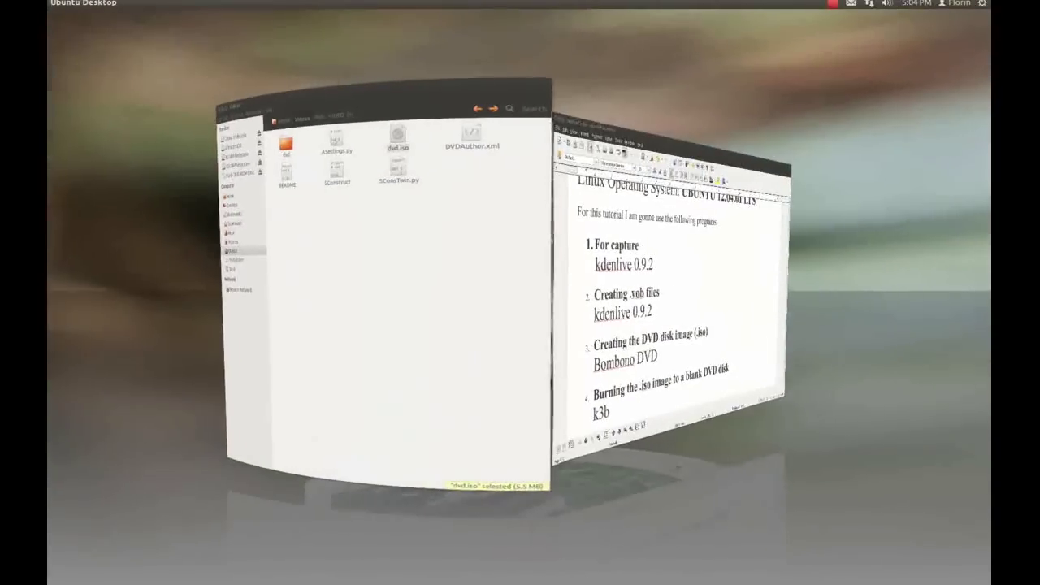
pyautogui.hotkey('alt', 'Tab')
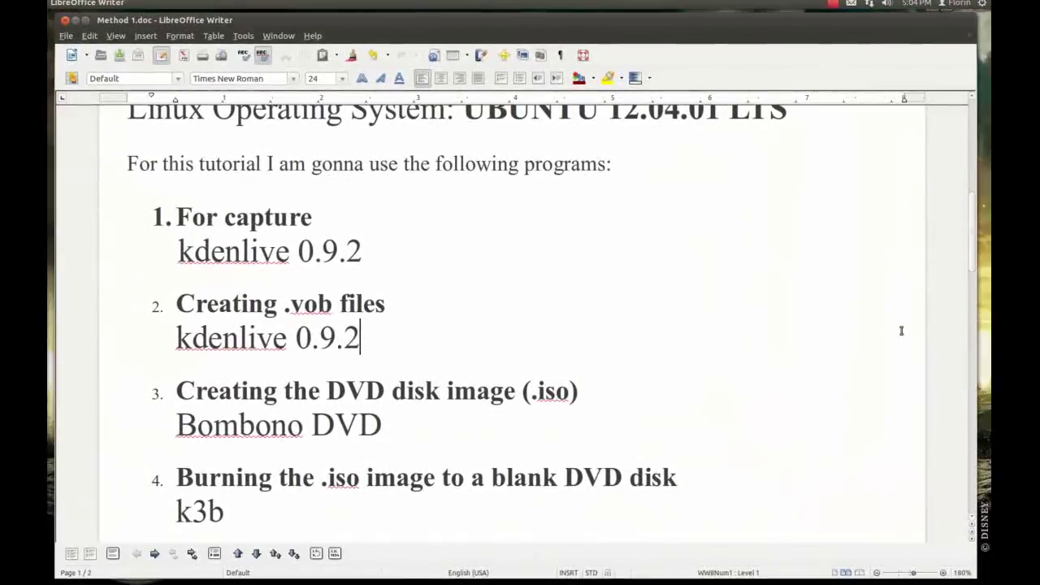
pyautogui.scroll(-8, 894, 330)
pyautogui.scroll(-5, 893, 330)
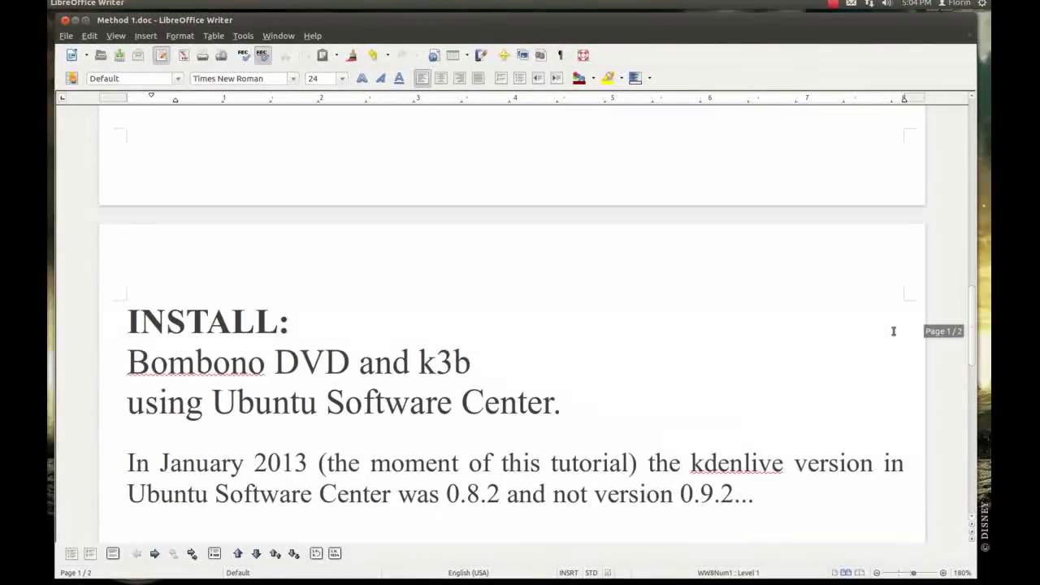
pyautogui.scroll(-1, 893, 330)
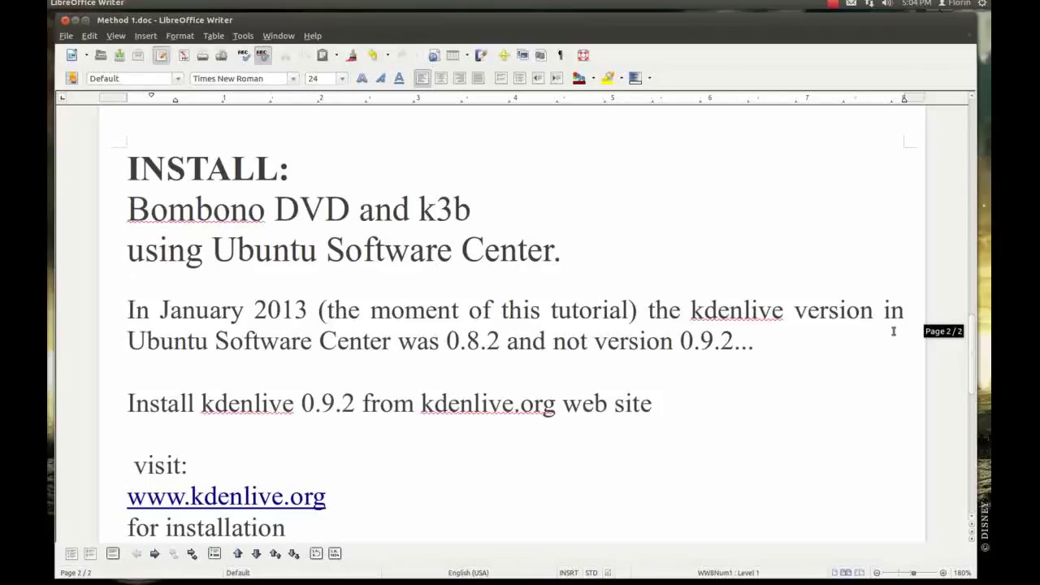
pyautogui.click(672, 258)
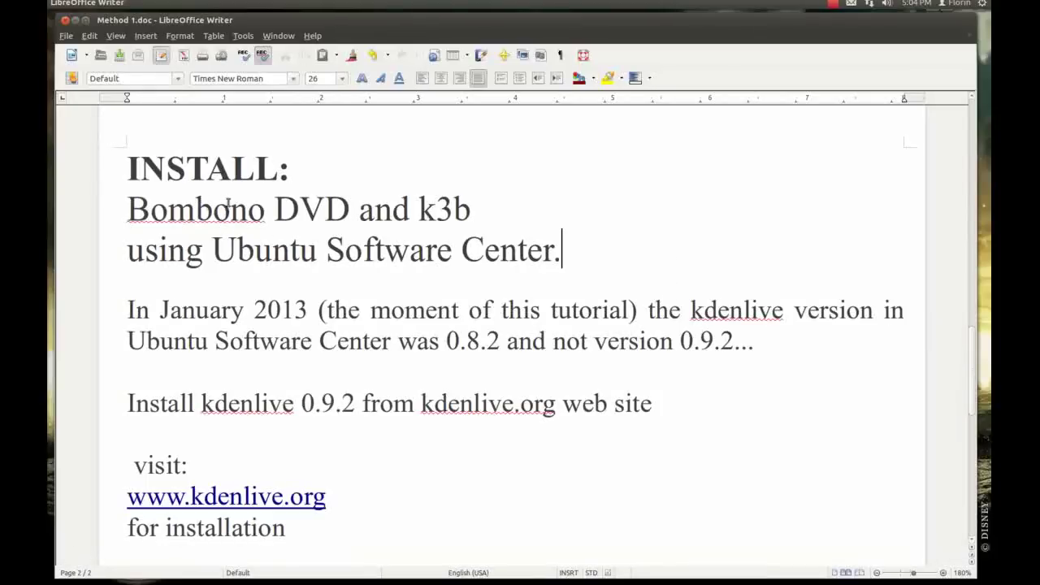
pyautogui.click(483, 209)
pyautogui.click(592, 245)
pyautogui.moveTo(516, 560)
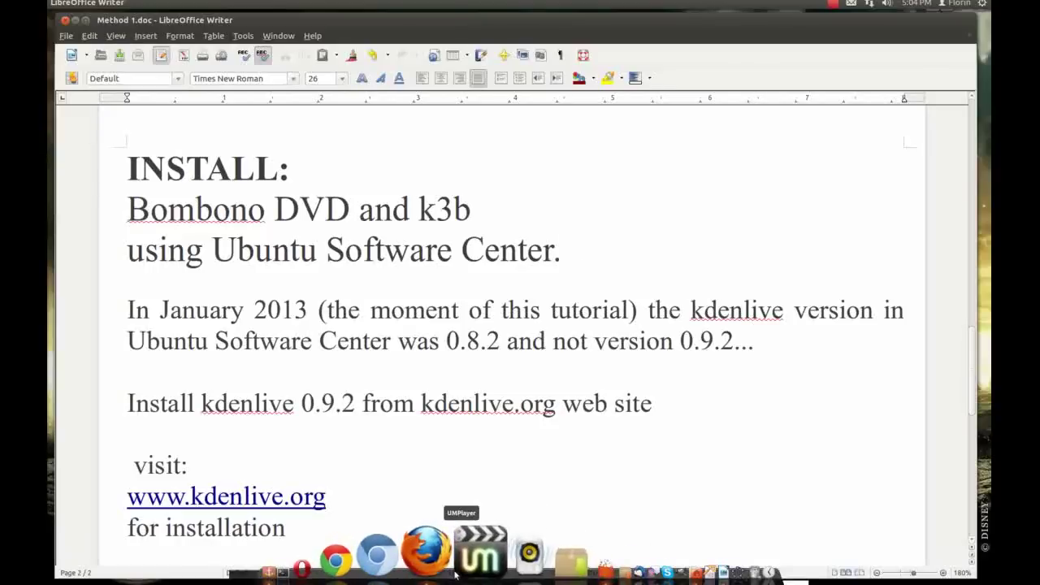
# - Search Ubuntu Software Center for 'bombo' and confirm Bombono DVD is installed
pyautogui.click(497, 558)
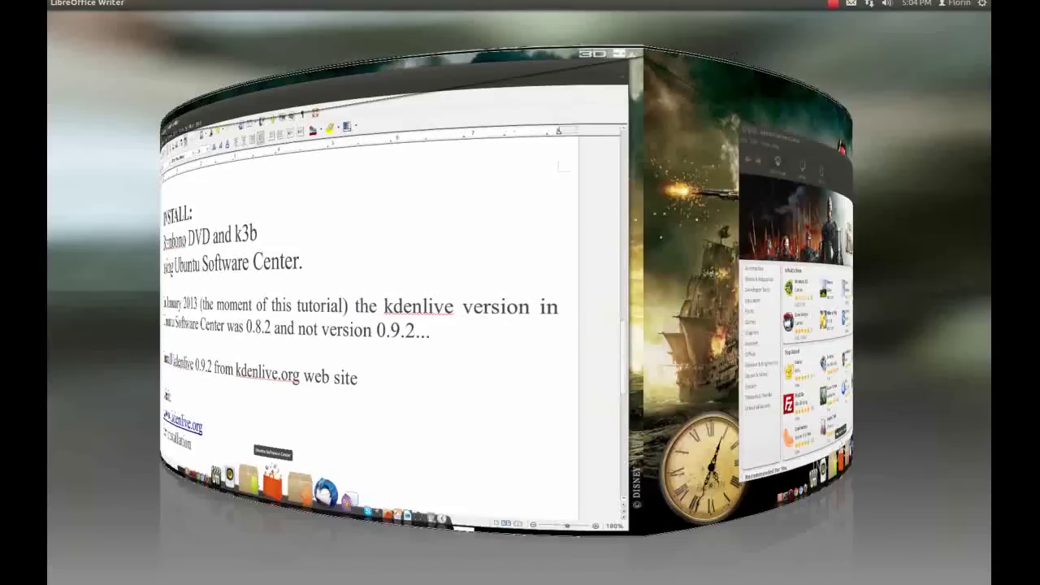
pyautogui.click(752, 119)
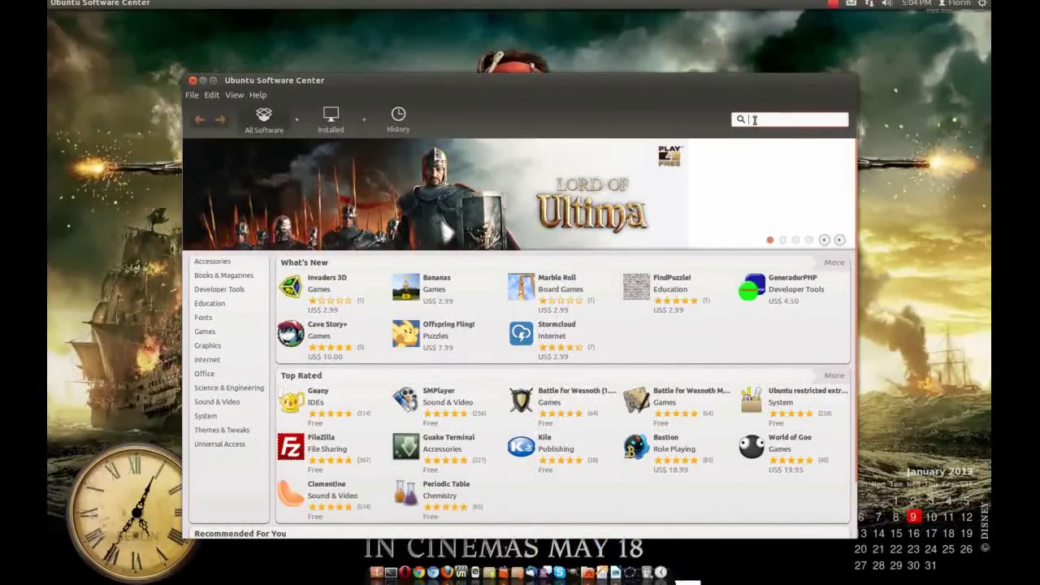
pyautogui.write('bombo')
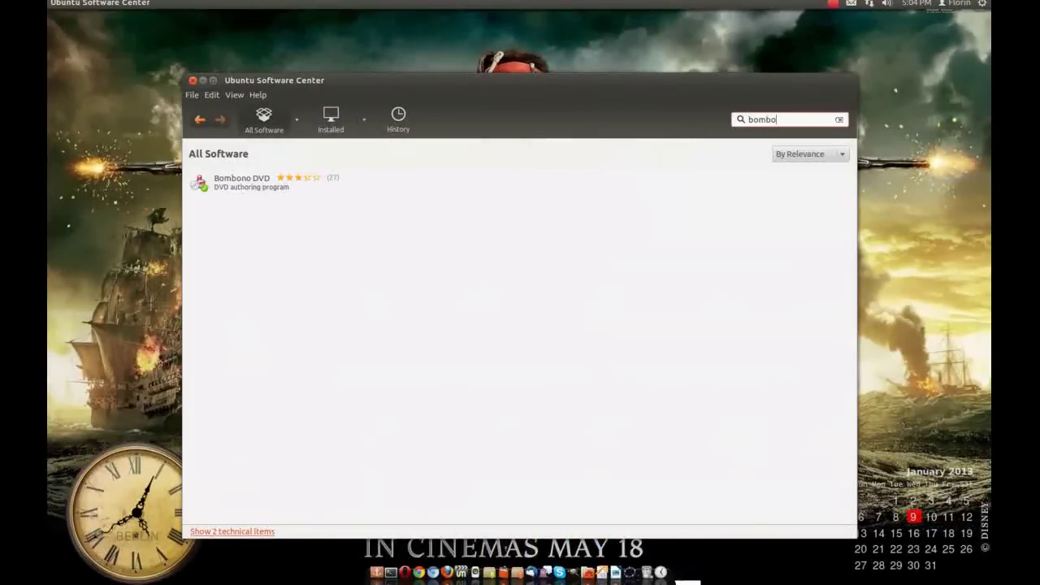
pyautogui.click(248, 184)
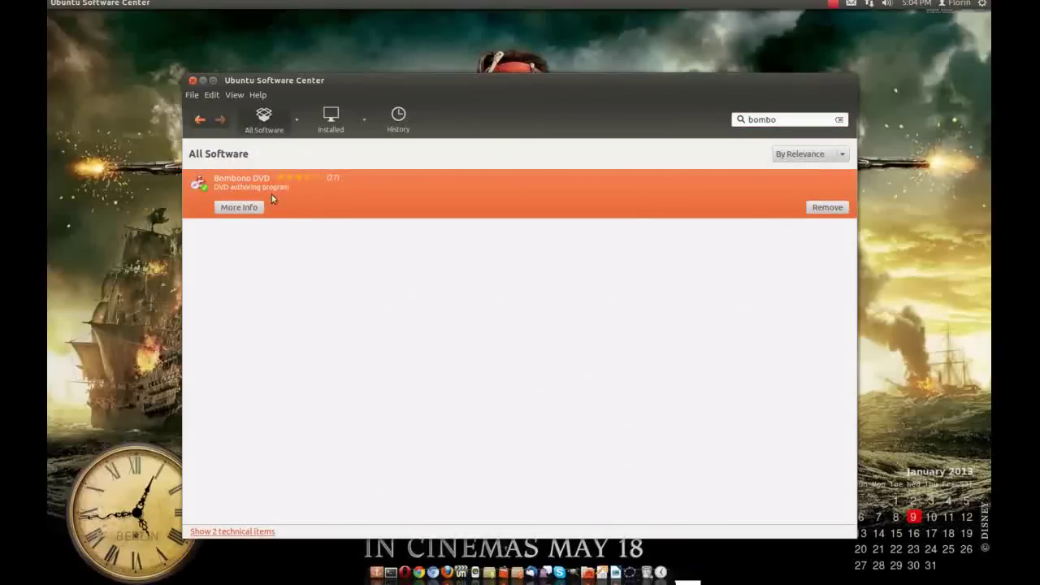
pyautogui.click(257, 208)
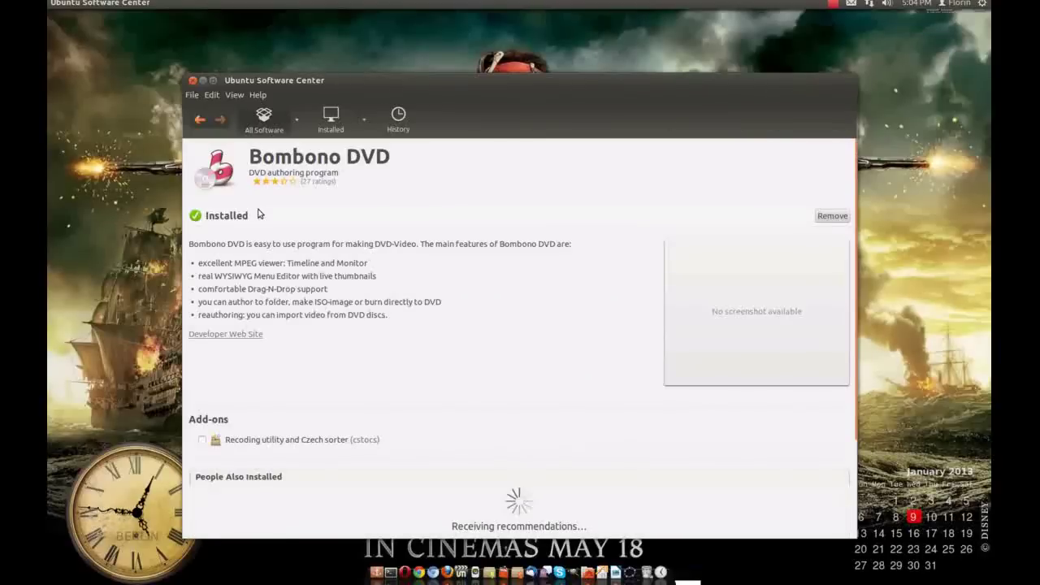
pyautogui.scroll(-8, 372, 310)
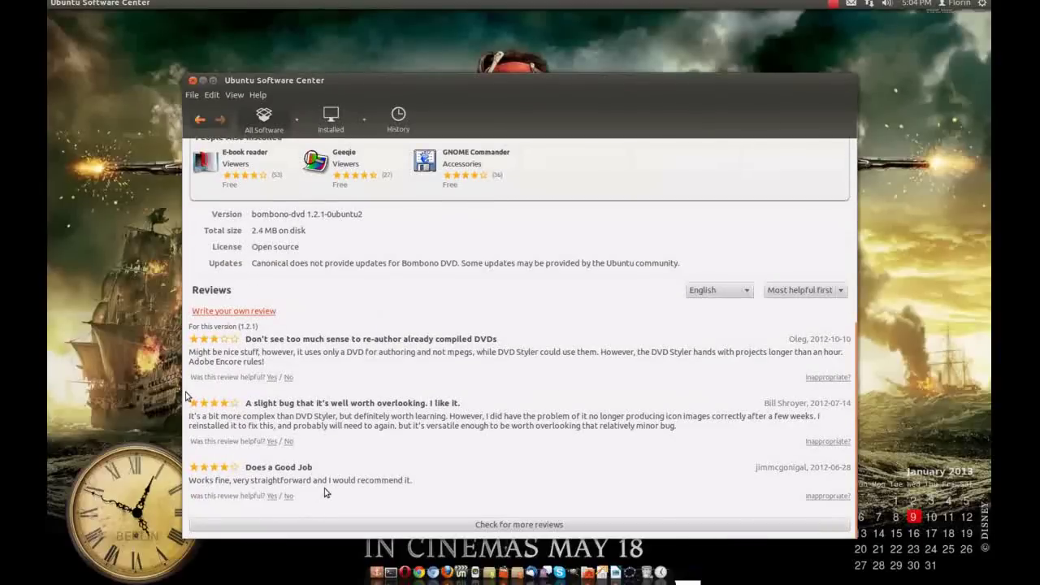
pyautogui.scroll(1, 384, 483)
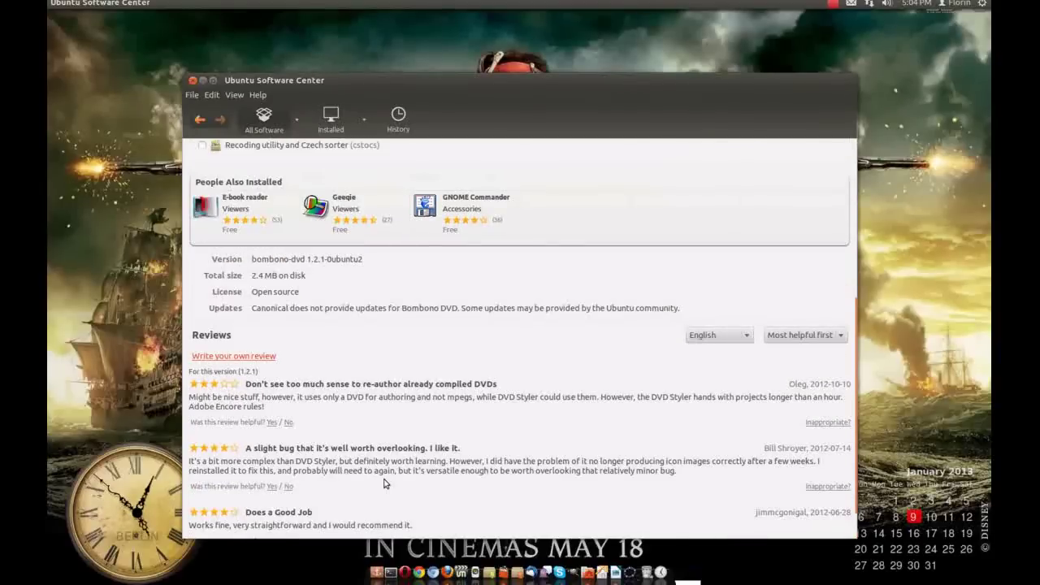
pyautogui.scroll(6, 384, 483)
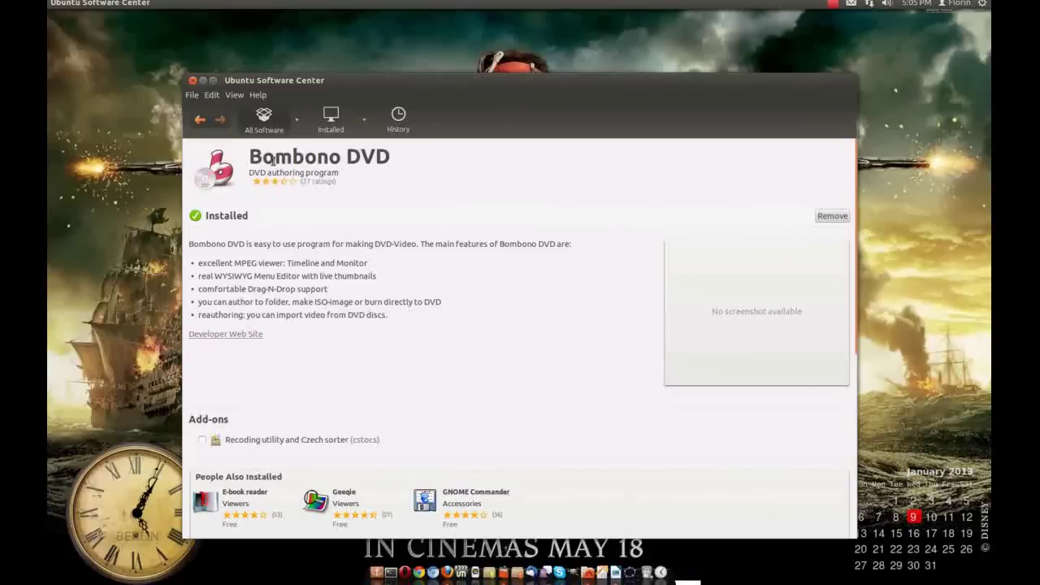
pyautogui.click(202, 119)
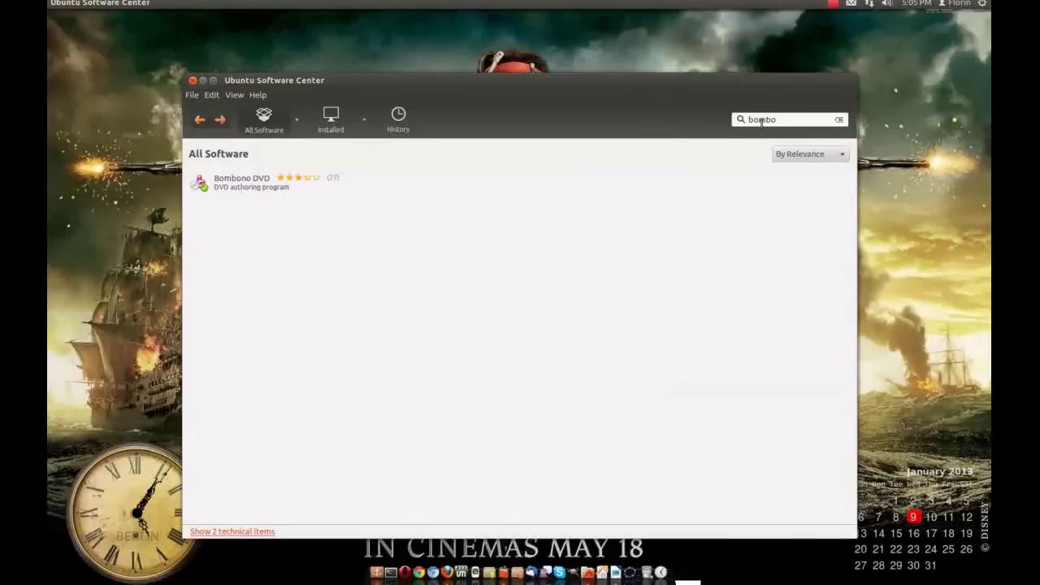
# - Search for 'k3b' and confirm K3b is installed, returning to the results
pyautogui.click(781, 120)
pyautogui.press('BackSpace')
pyautogui.press('BackSpace')
pyautogui.press('BackSpace')
pyautogui.press('BackSpace')
pyautogui.press('BackSpace')
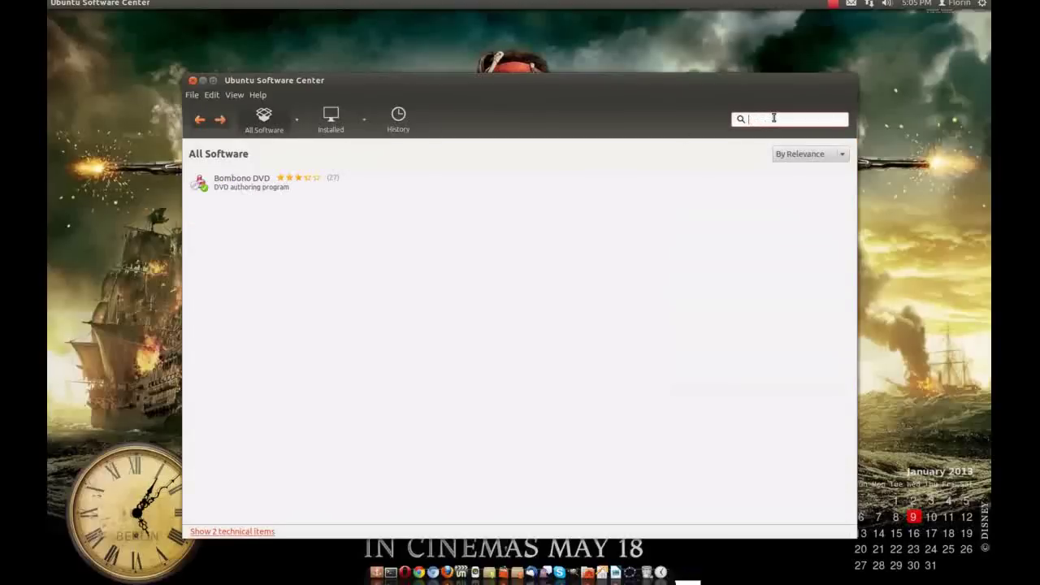
pyautogui.write('k')
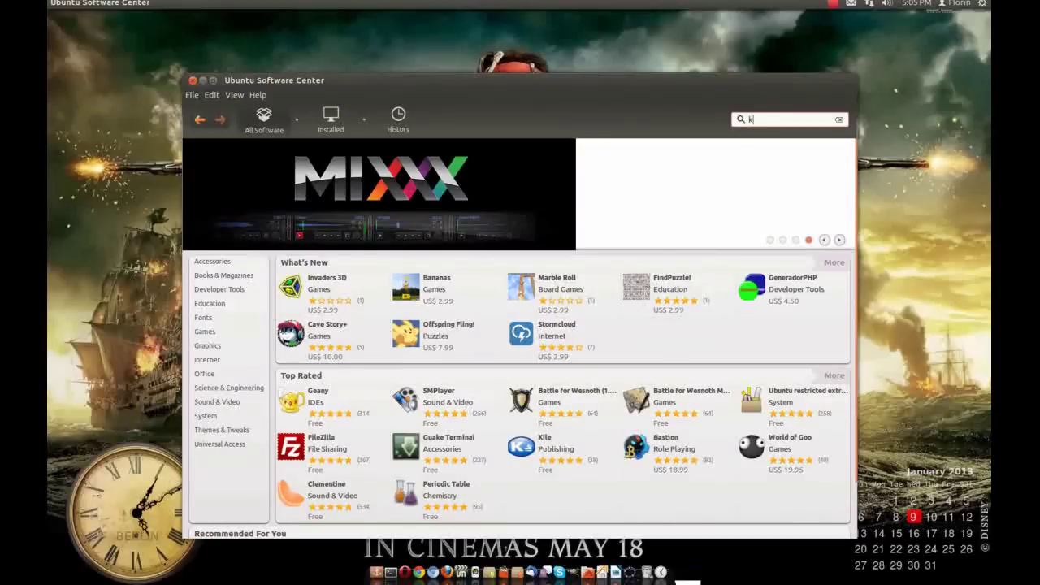
pyautogui.write('3b')
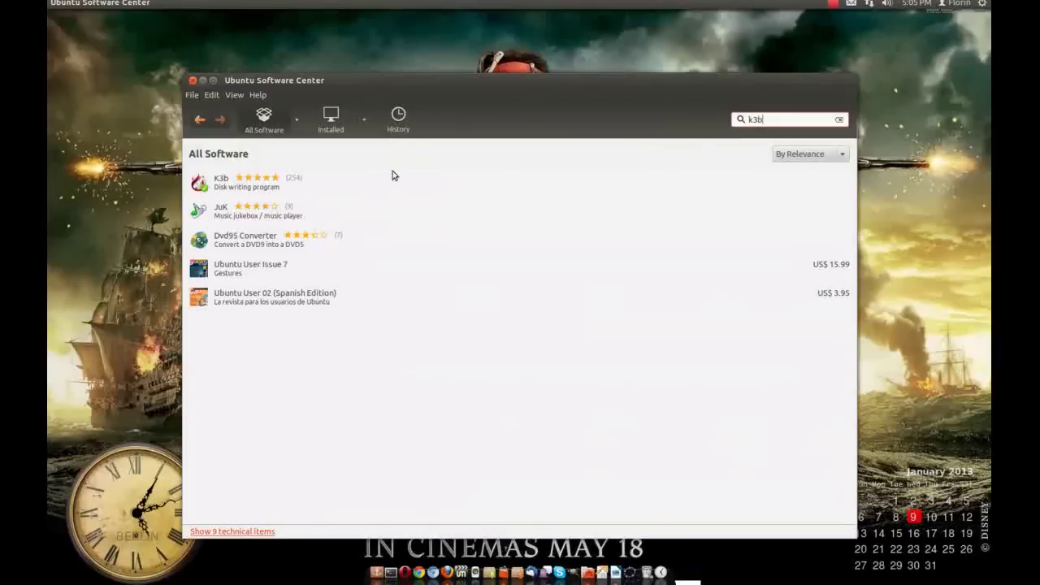
pyautogui.click(269, 186)
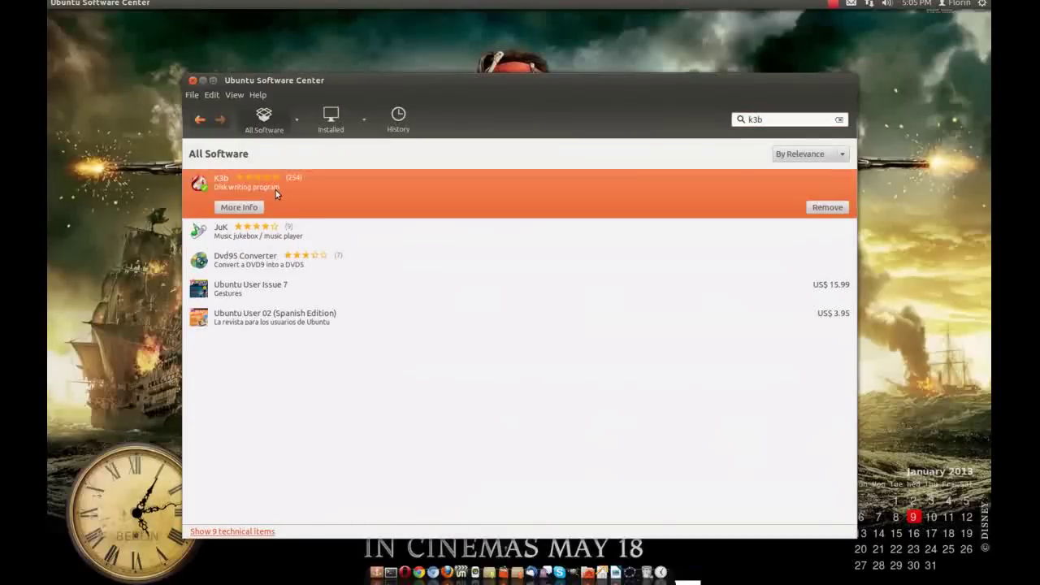
pyautogui.click(238, 207)
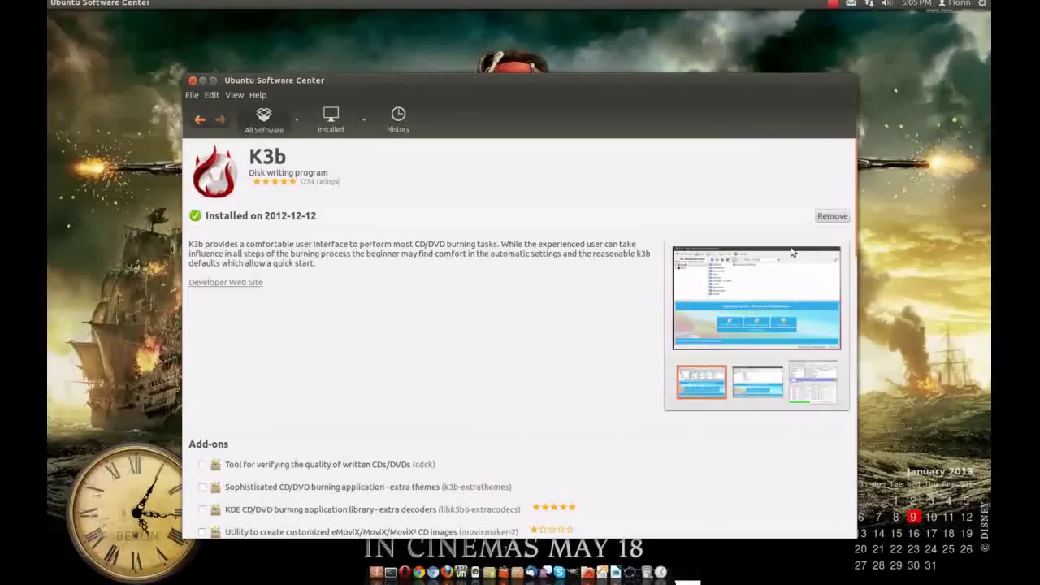
pyautogui.click(200, 120)
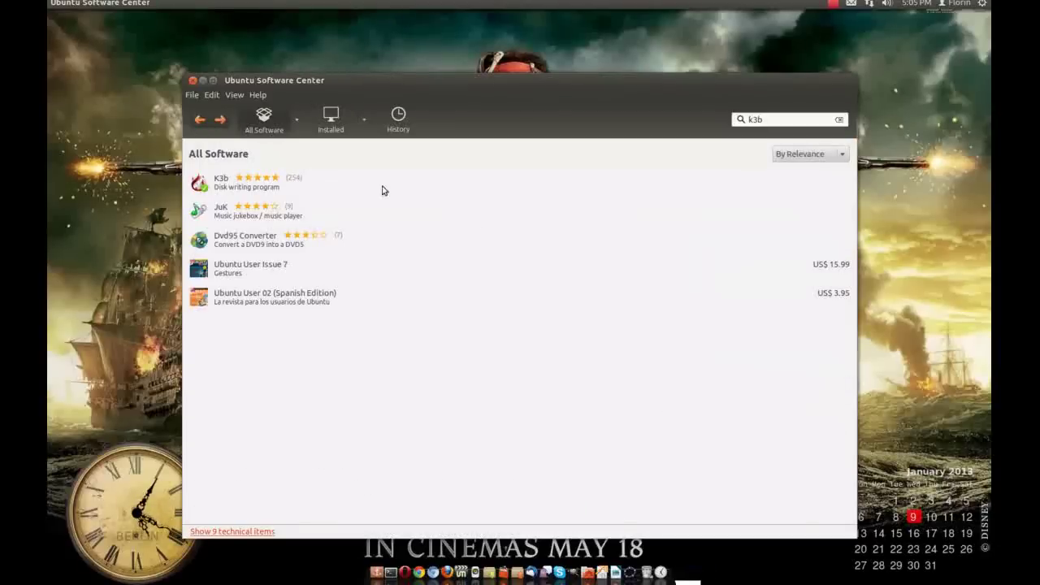
# - Leave Writer's install notes and switch to Firefox on kdenlive.org's Ubuntu download page
pyautogui.hotkey('ctrl', 'alt', 'Right')
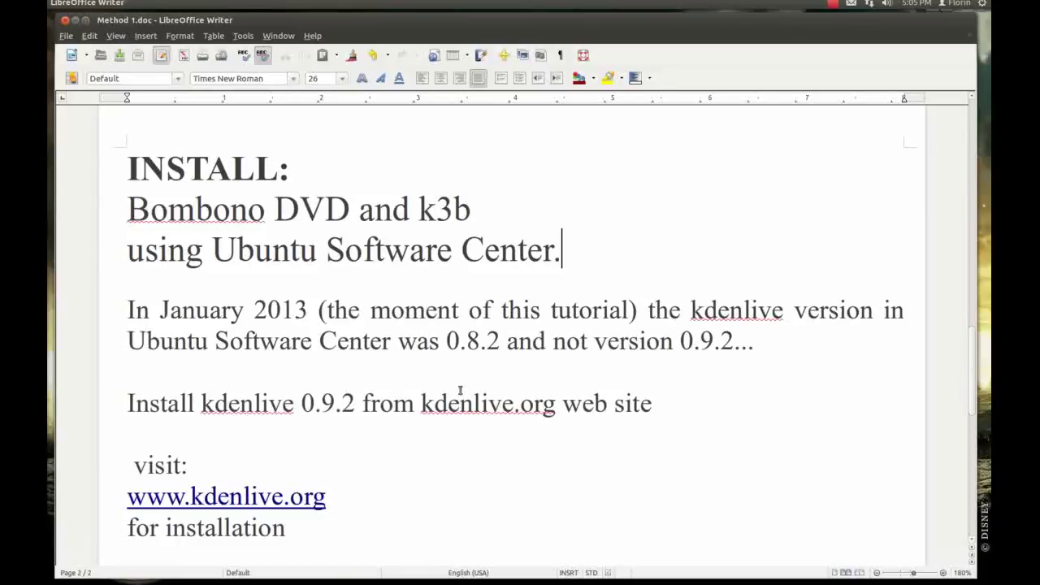
pyautogui.click(718, 411)
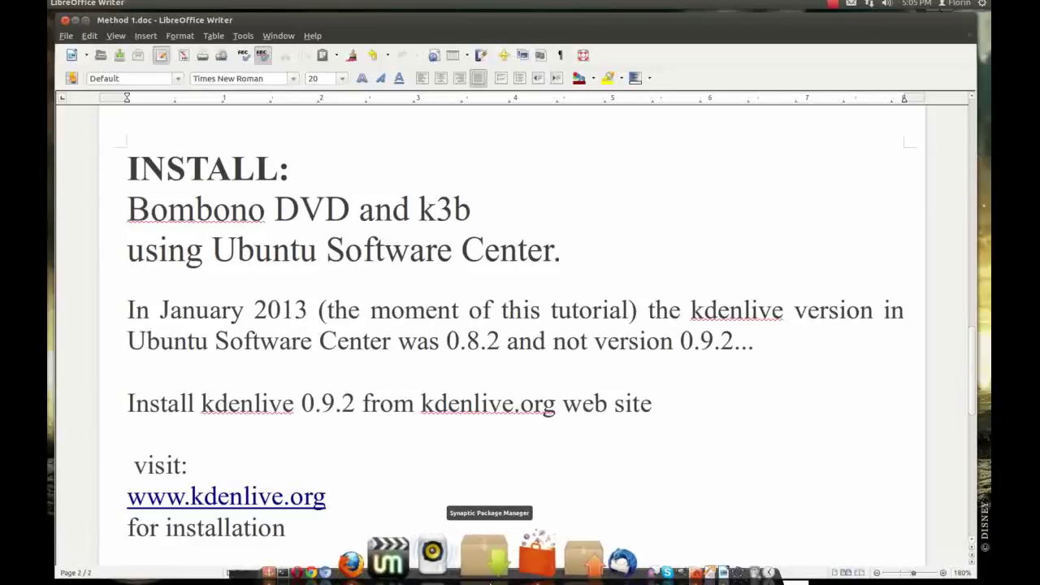
pyautogui.click(448, 561)
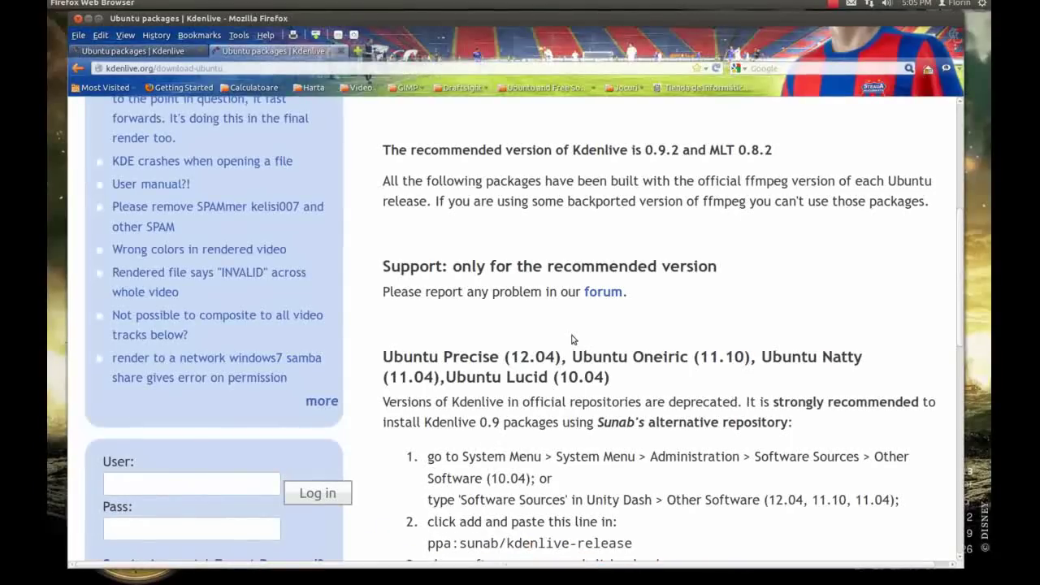
# - Highlight the notes on recommended version 0.9.2 and deprecated repository versions
pyautogui.moveTo(381, 150); pyautogui.dragTo(679, 147)
pyautogui.click(682, 184)
pyautogui.moveTo(384, 401); pyautogui.dragTo(741, 401)
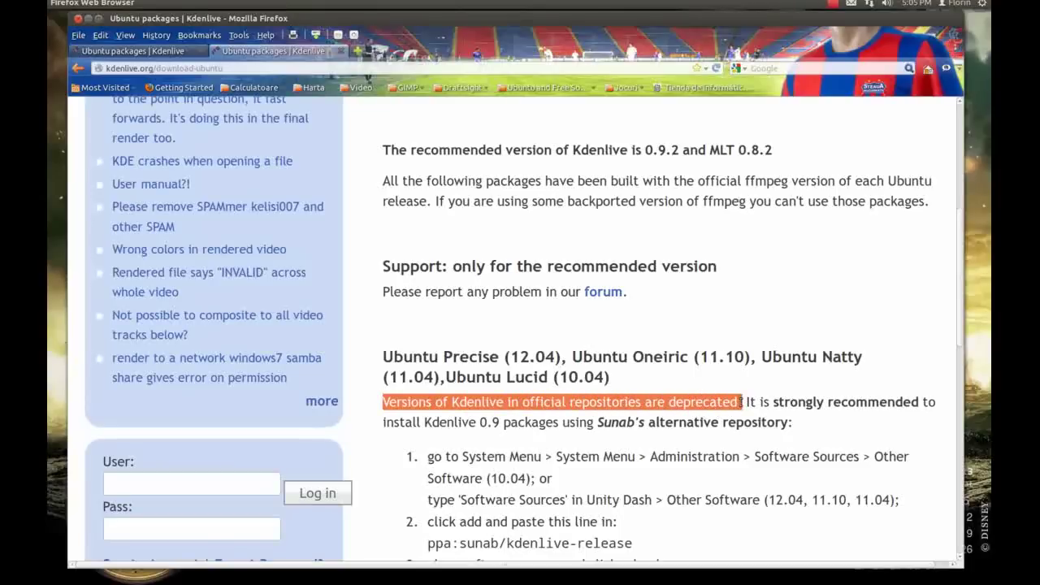
pyautogui.click(729, 444)
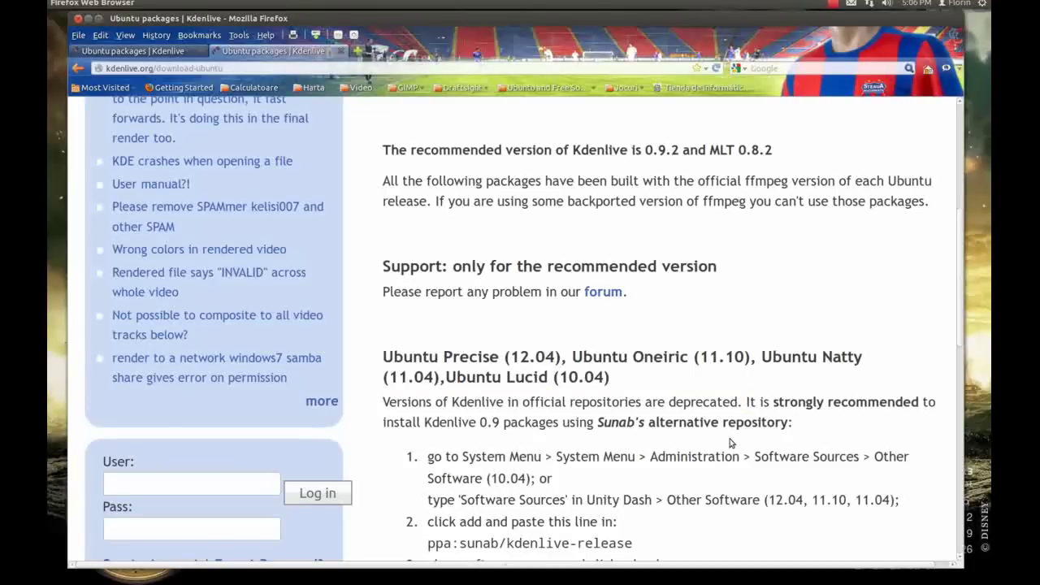
pyautogui.scroll(5, 731, 431)
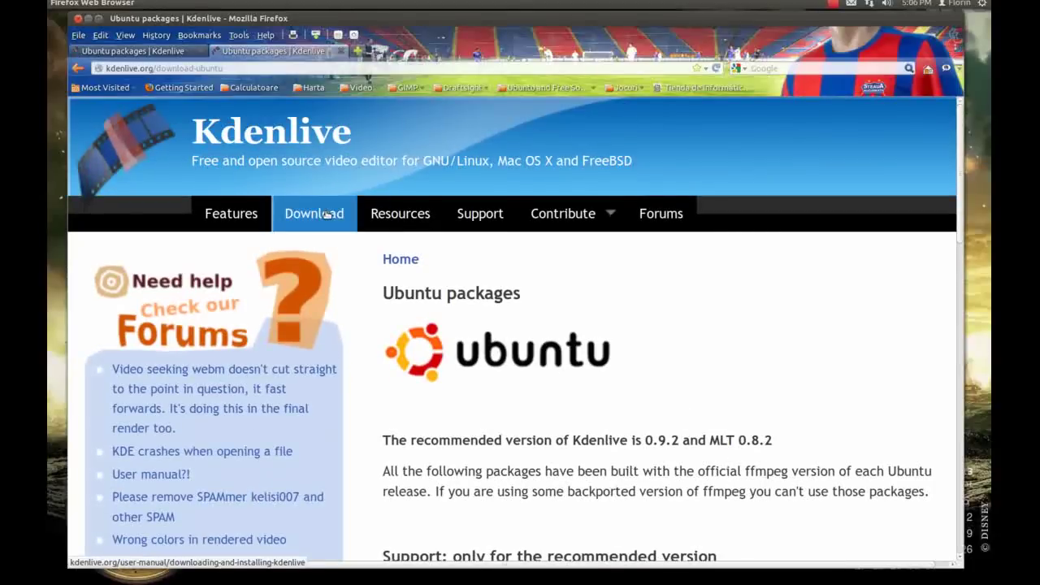
# - Go to the site's downloading and installing page and its Ubuntu packages instructions
pyautogui.click(298, 213)
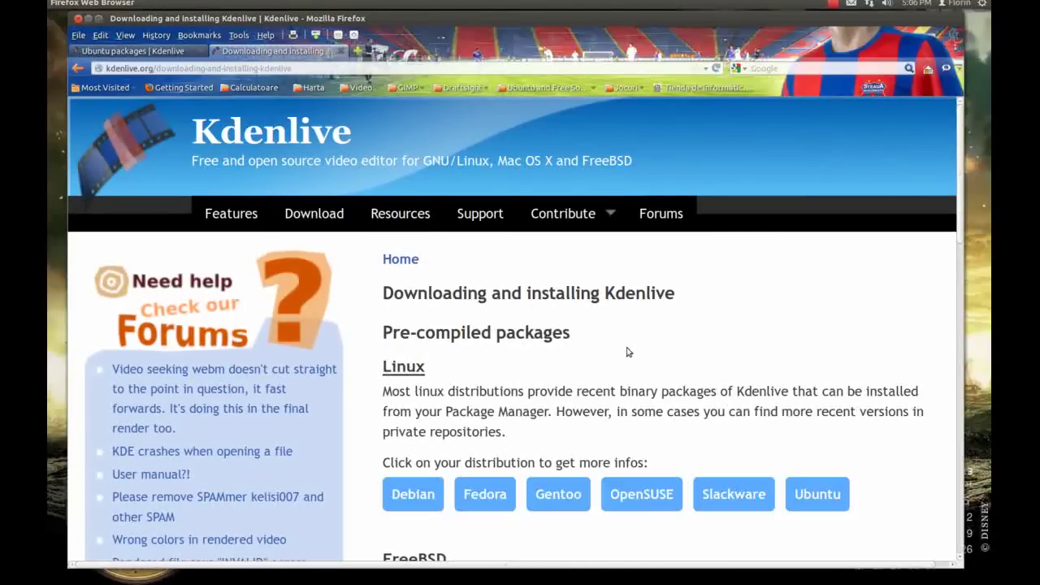
pyautogui.click(299, 219)
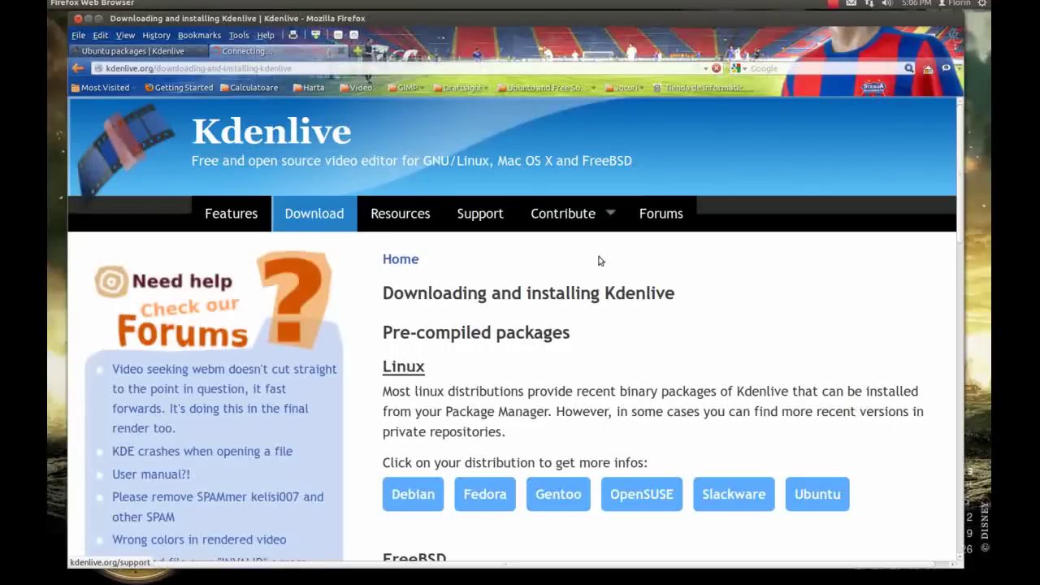
pyautogui.click(822, 495)
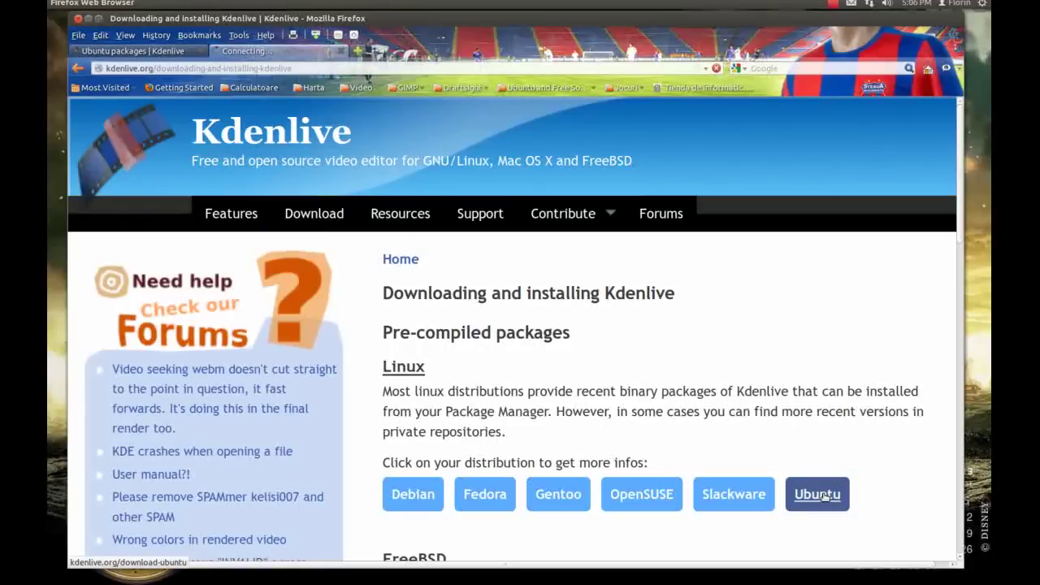
pyautogui.scroll(-2, 812, 486)
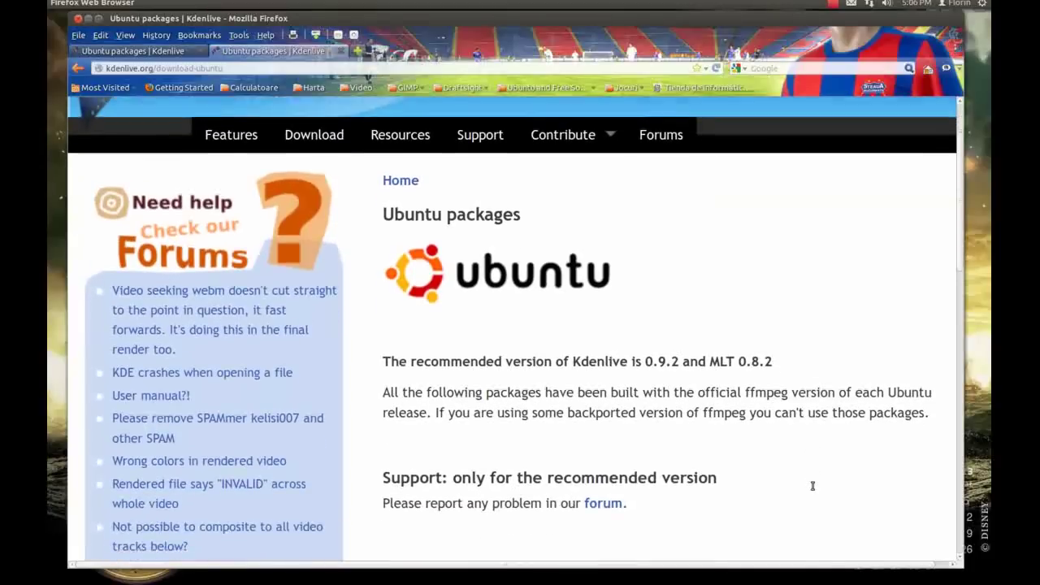
pyautogui.scroll(-4, 812, 486)
pyautogui.scroll(-2, 796, 436)
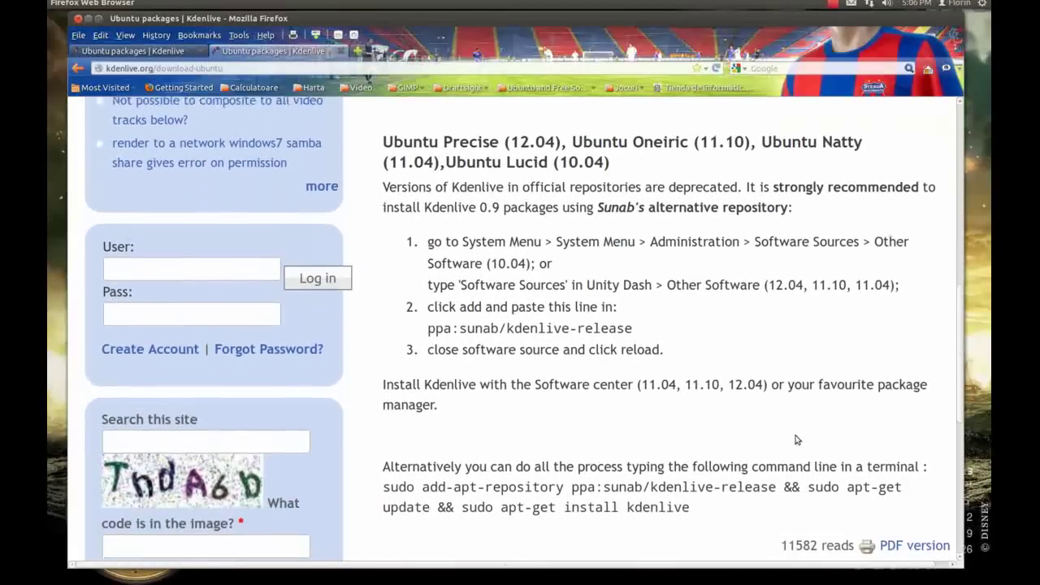
pyautogui.scroll(-2, 796, 436)
pyautogui.scroll(2, 548, 225)
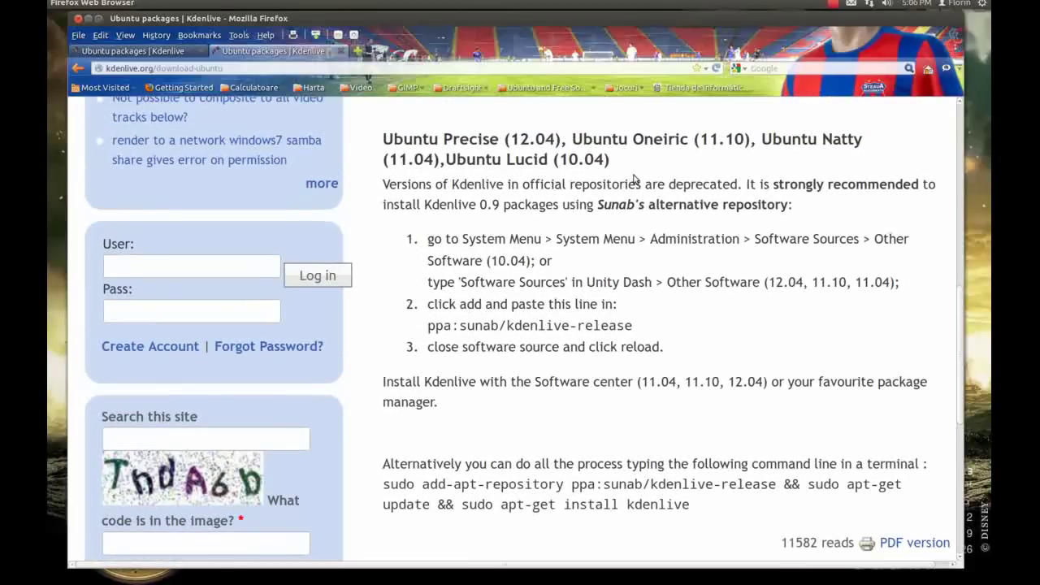
# - Copy the sudo add-apt-repository ppa:sunab/kdenlive-release command that installs kdenlive
pyautogui.moveTo(379, 181); pyautogui.dragTo(828, 402)
pyautogui.click(576, 436)
pyautogui.moveTo(382, 463); pyautogui.dragTo(929, 468)
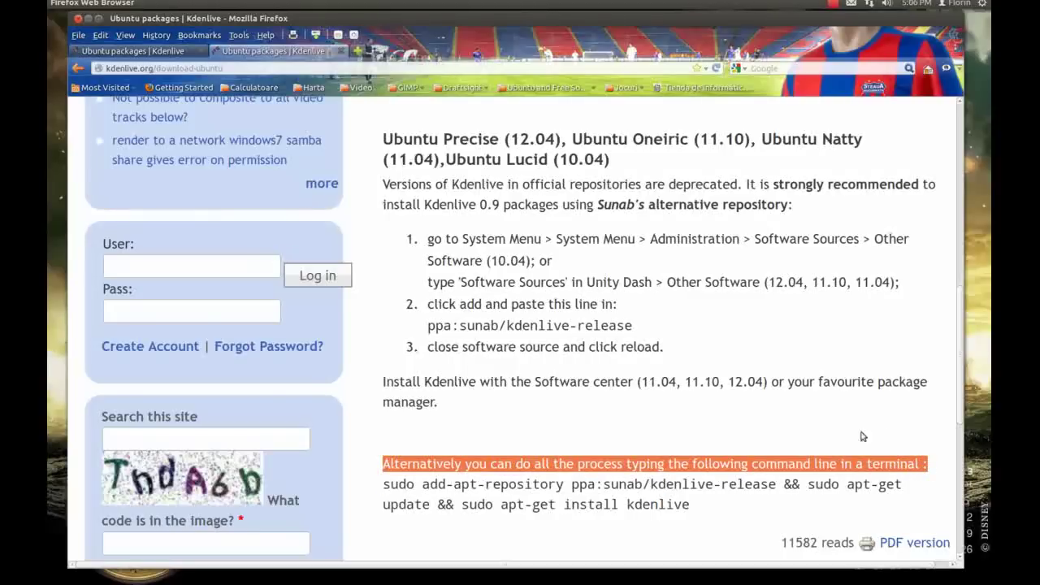
pyautogui.click(676, 518)
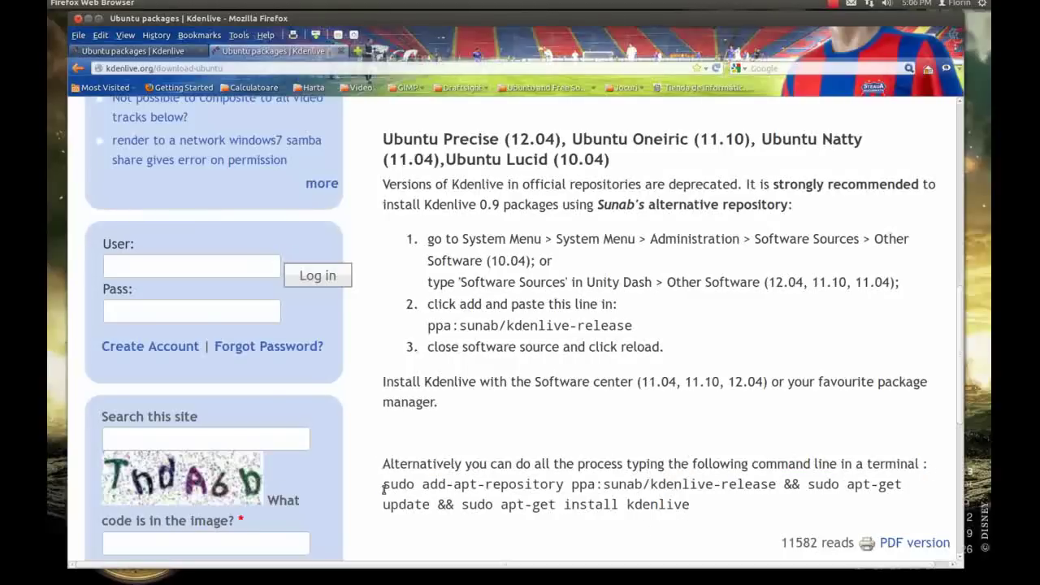
pyautogui.moveTo(383, 488); pyautogui.dragTo(696, 506)
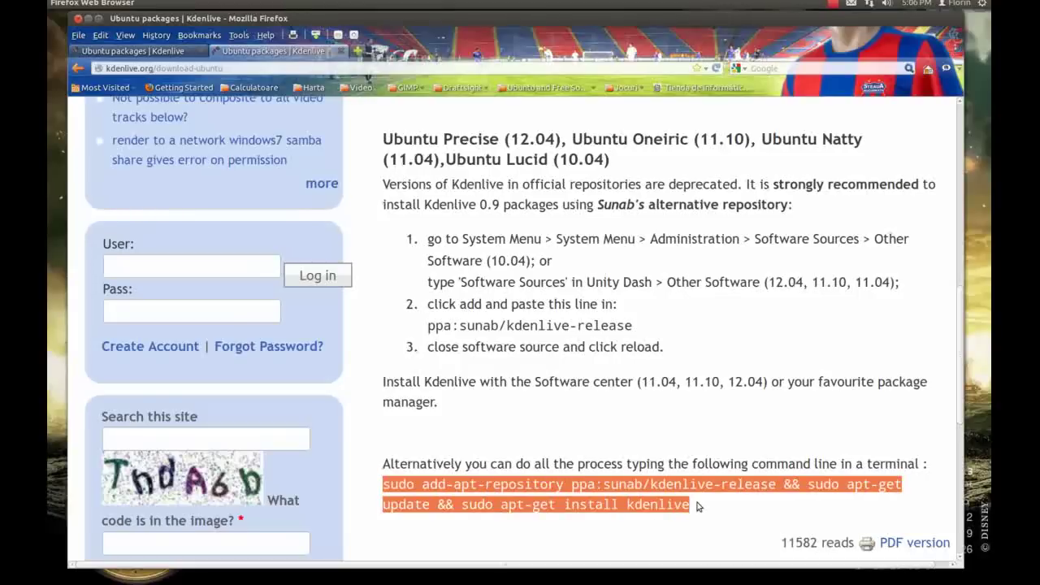
pyautogui.rightClick(630, 498)
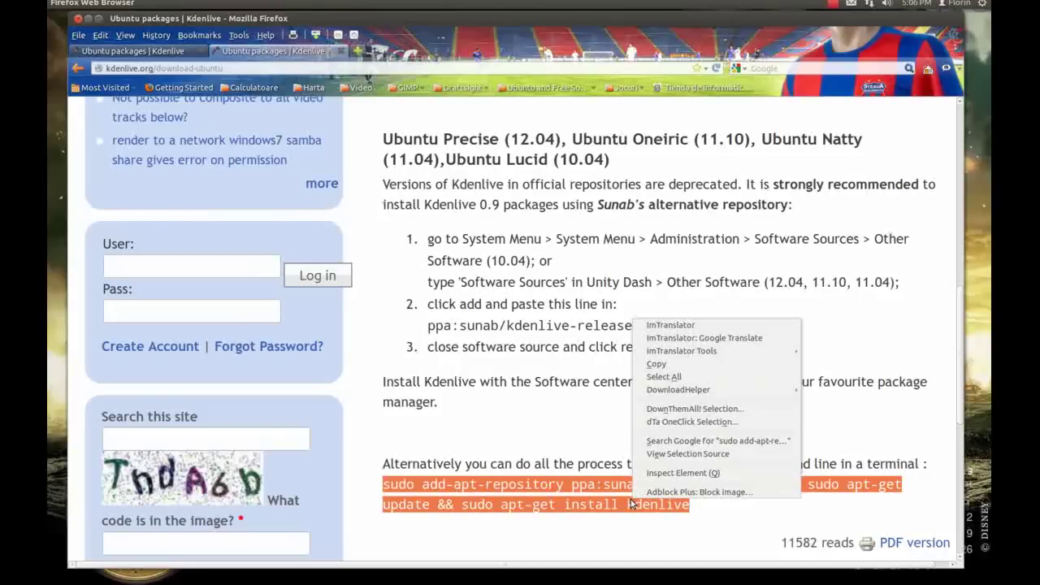
pyautogui.click(677, 366)
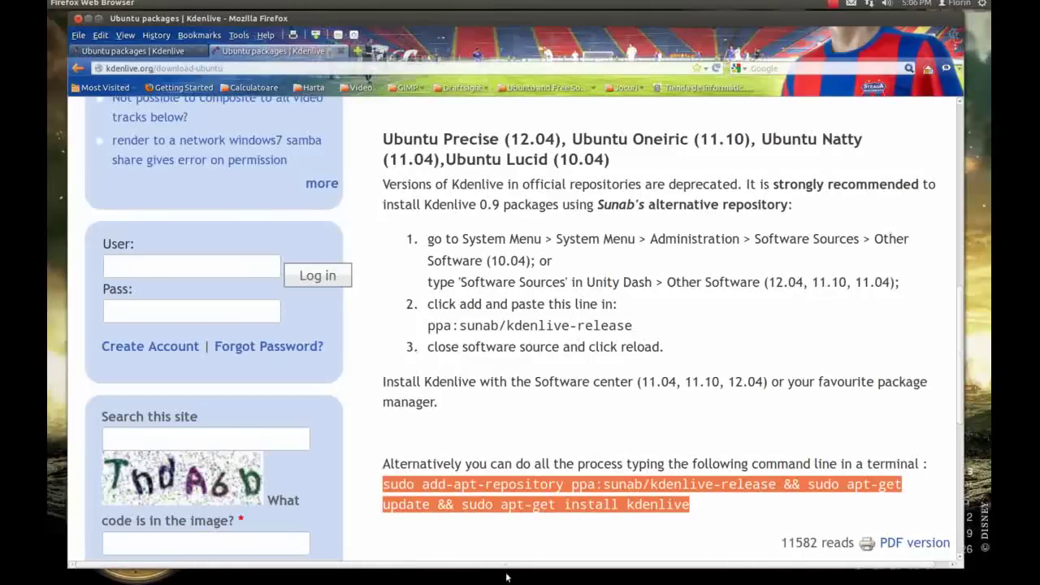
pyautogui.moveTo(62, 46)
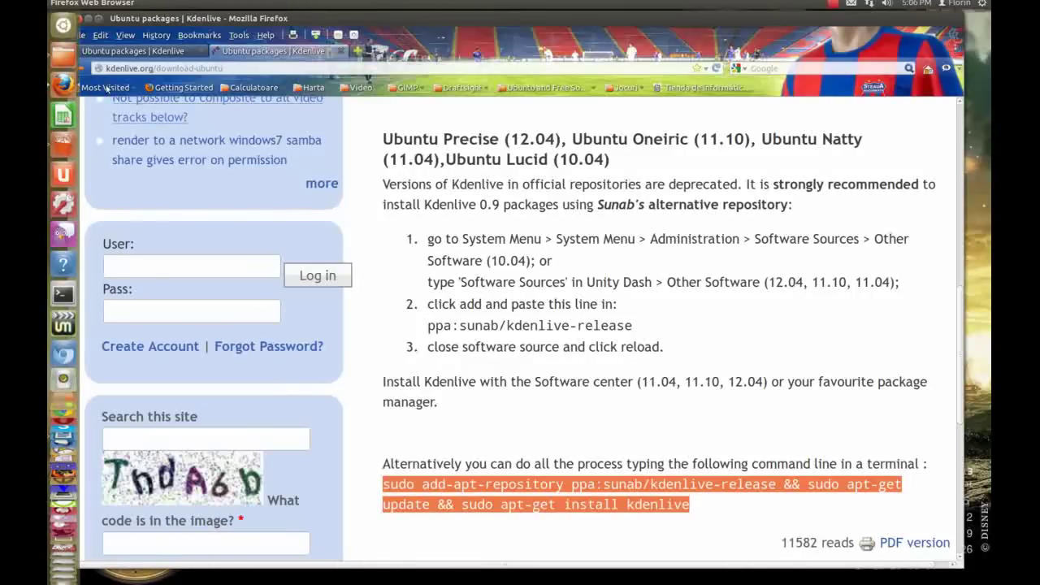
pyautogui.press('super')
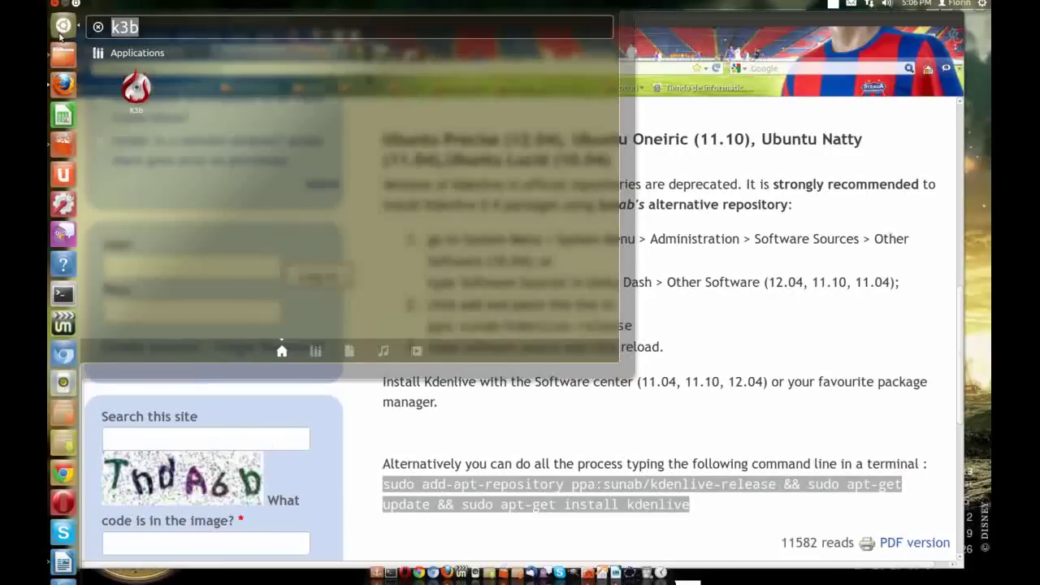
pyautogui.write('ter')
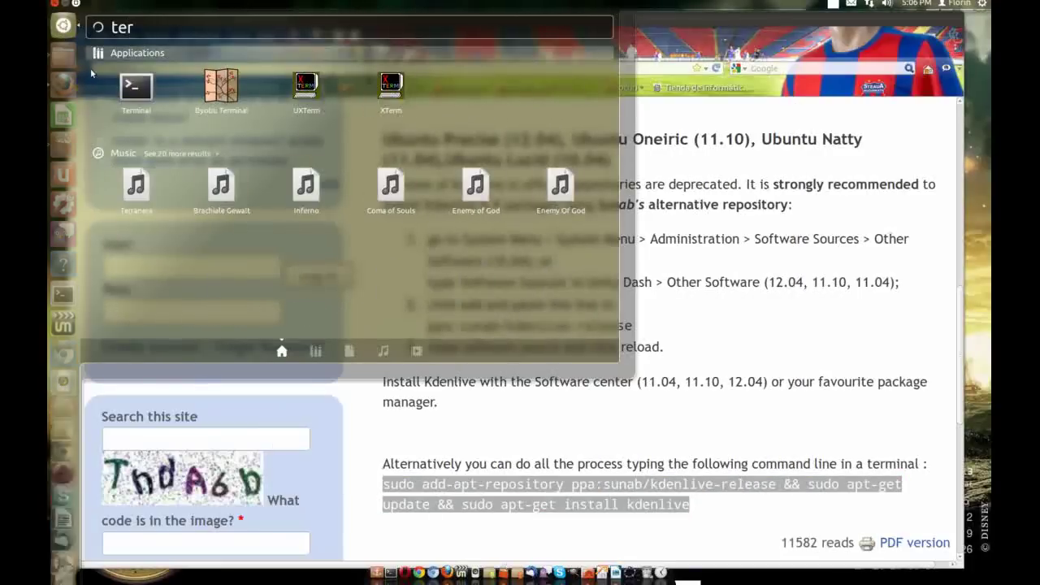
pyautogui.click(149, 94)
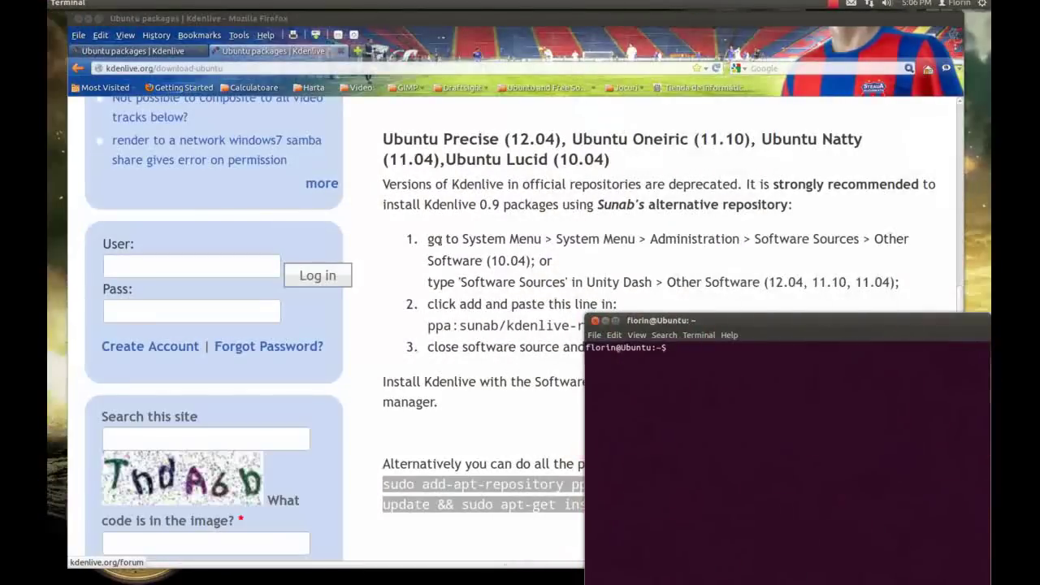
pyautogui.rightClick(742, 403)
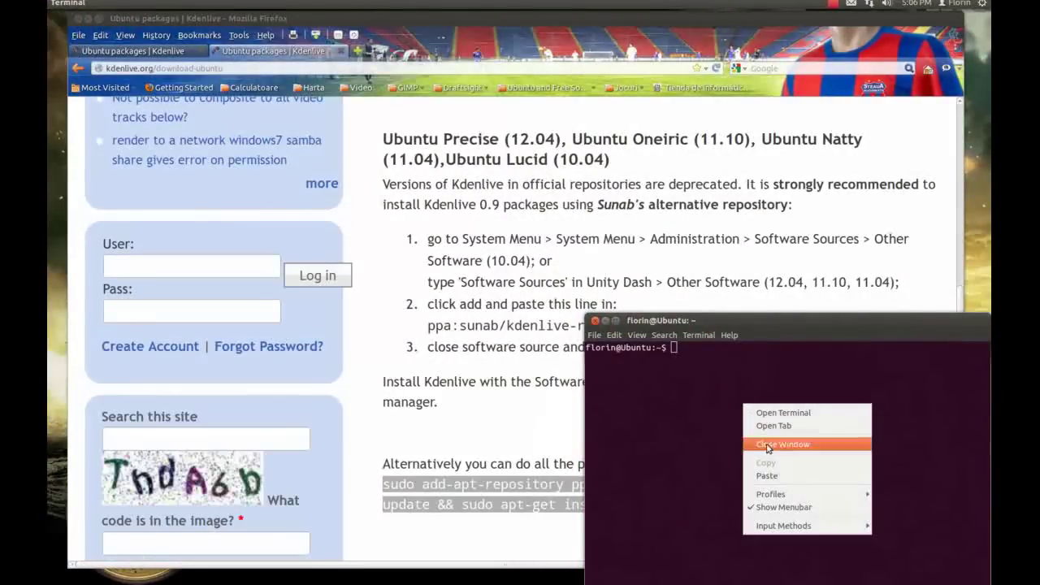
pyautogui.click(779, 472)
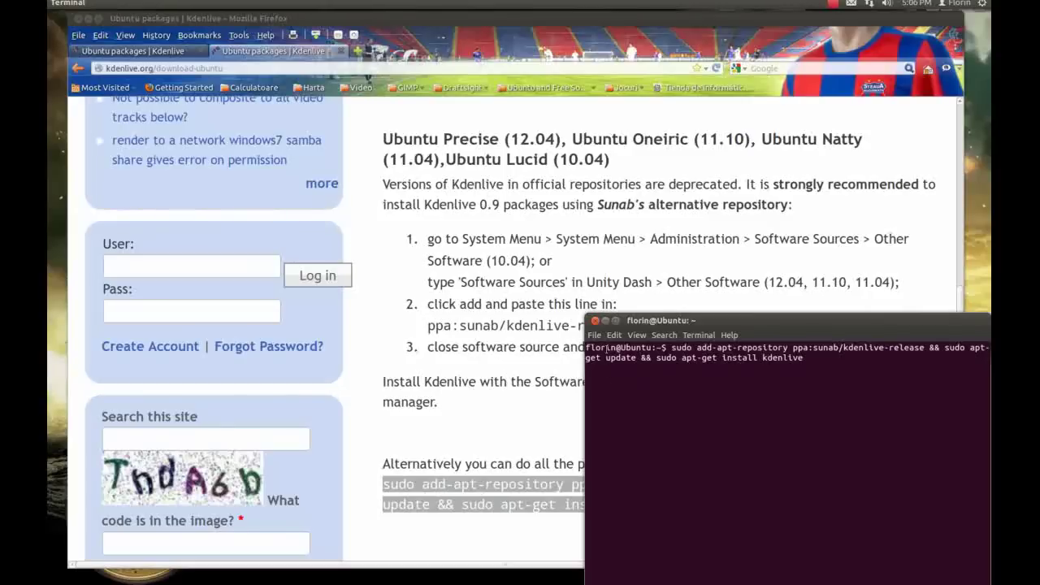
pyautogui.click(595, 320)
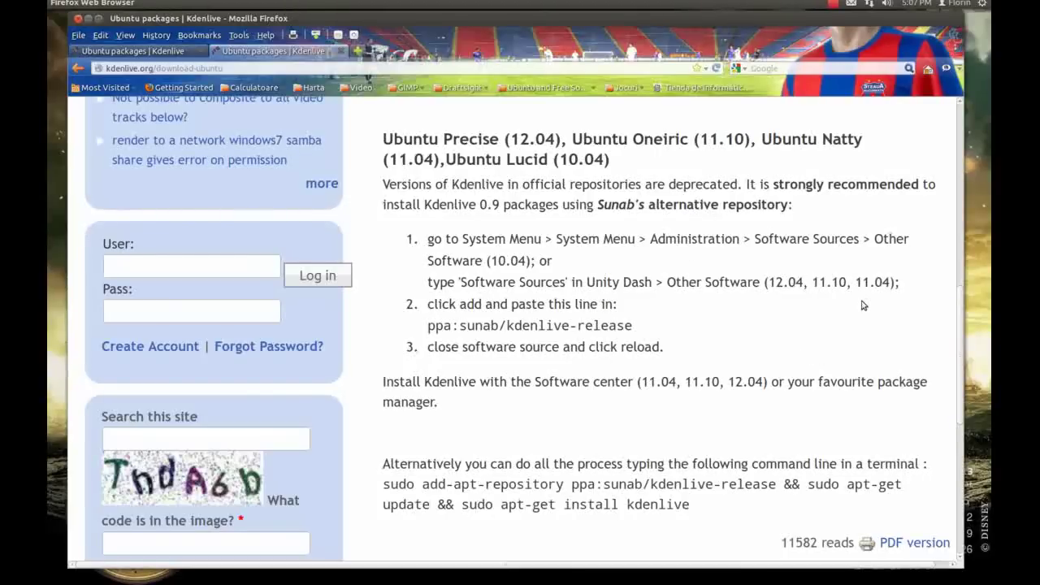
# - Rotate the 3-D cube switcher through the open windows to the Nautilus Videos folder with dvd.iso
pyautogui.hotkey('ctrl', 'q')
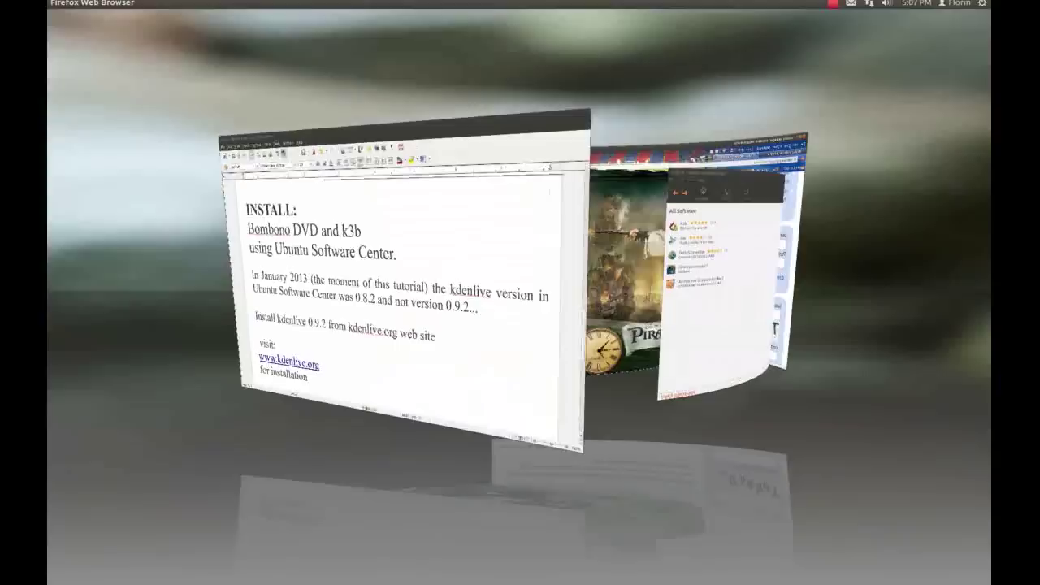
pyautogui.press('Tab')
pyautogui.press('Tab')
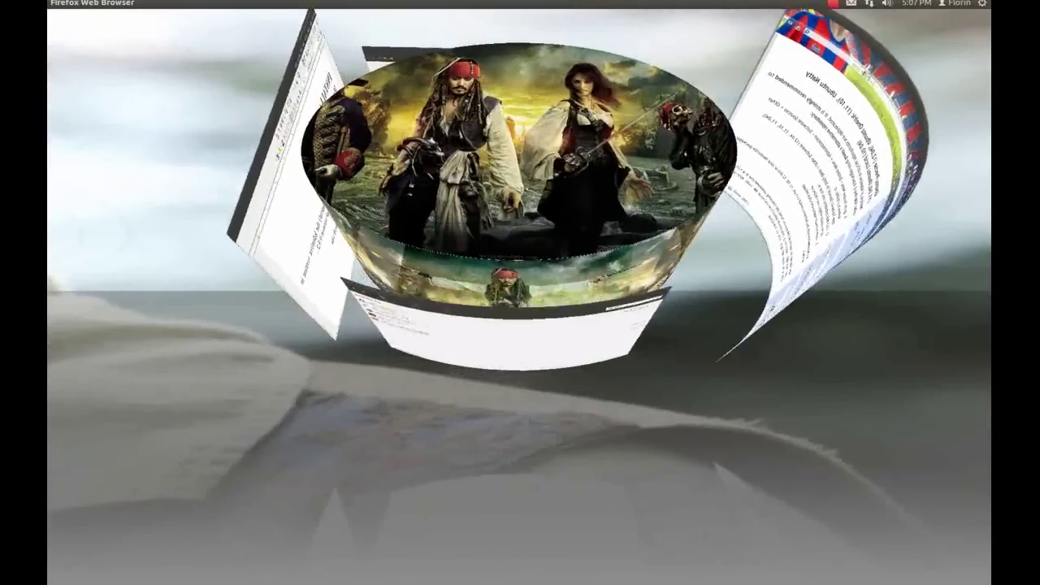
pyautogui.press('Tab')
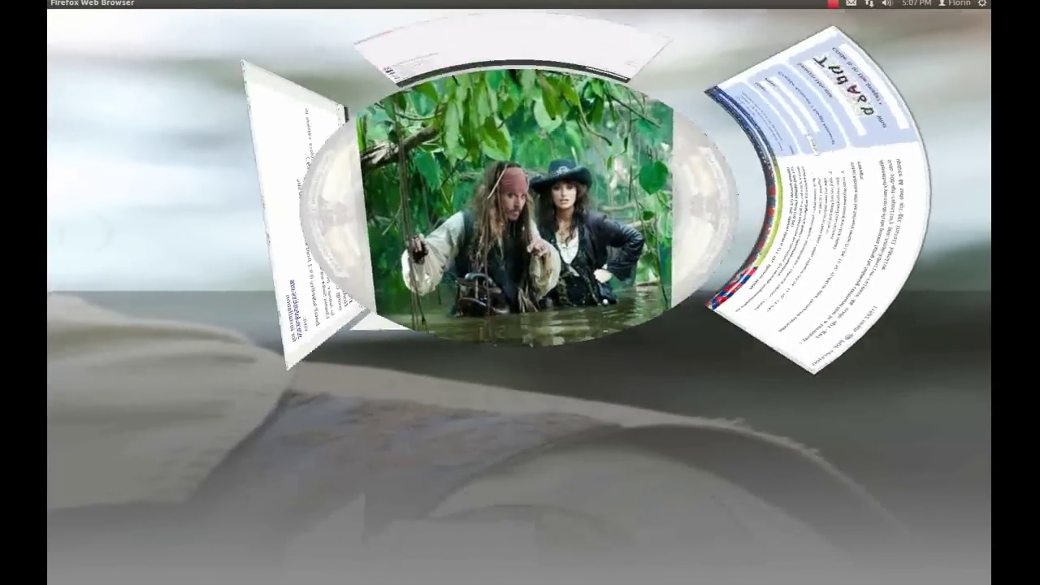
pyautogui.press('Tab')
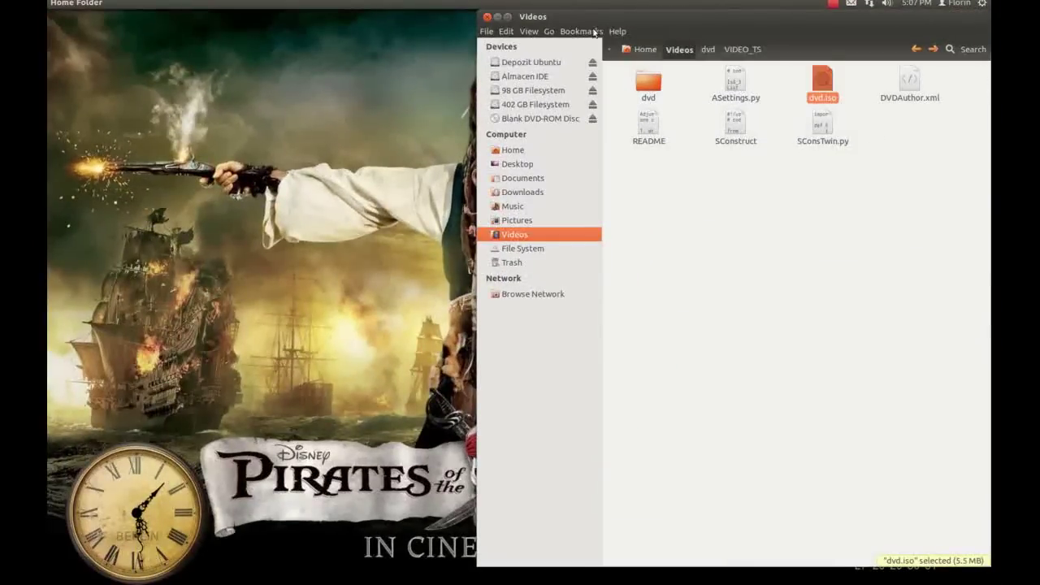
pyautogui.click(832, 5)
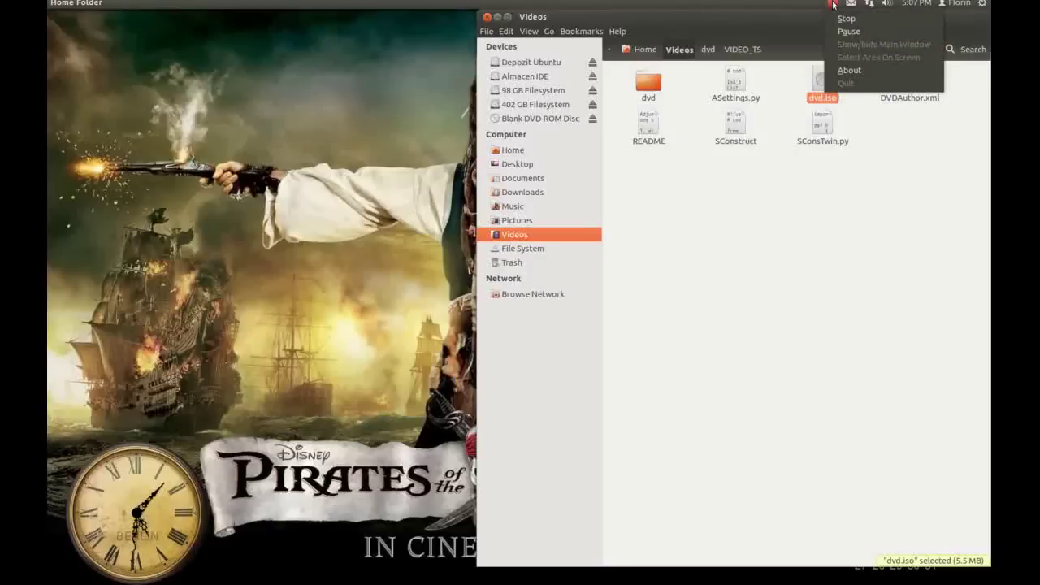